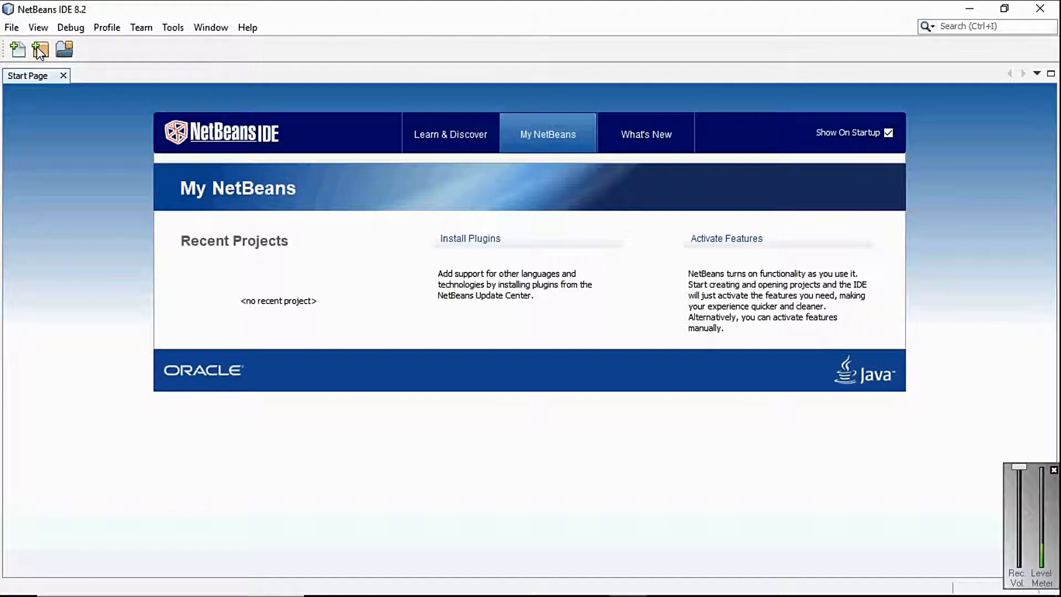
Try to start a new project in NetBeans IDE 8.2 and close the IDE.
click(11, 28)
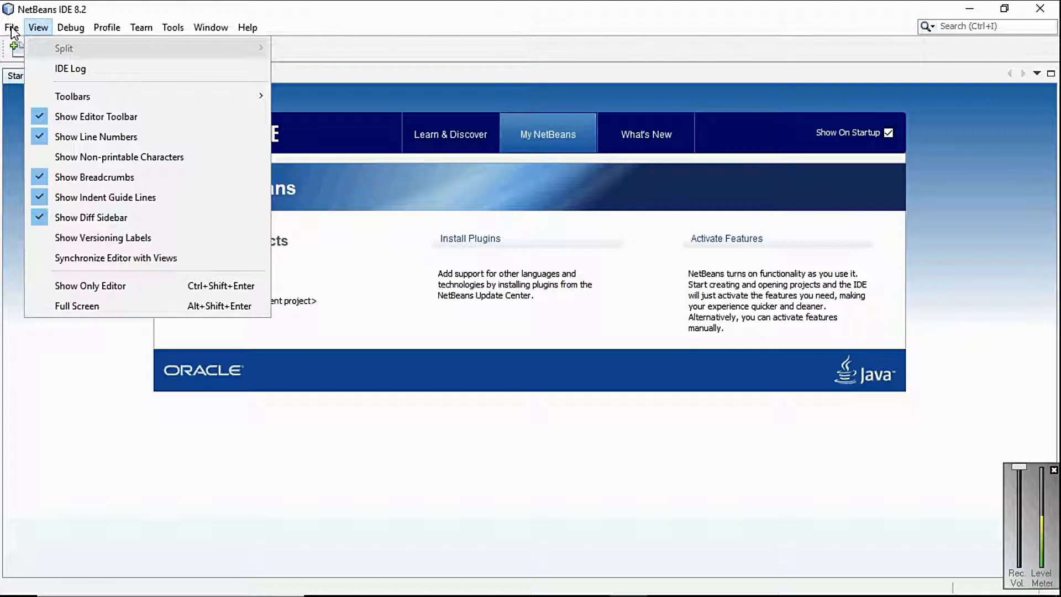
click(12, 29)
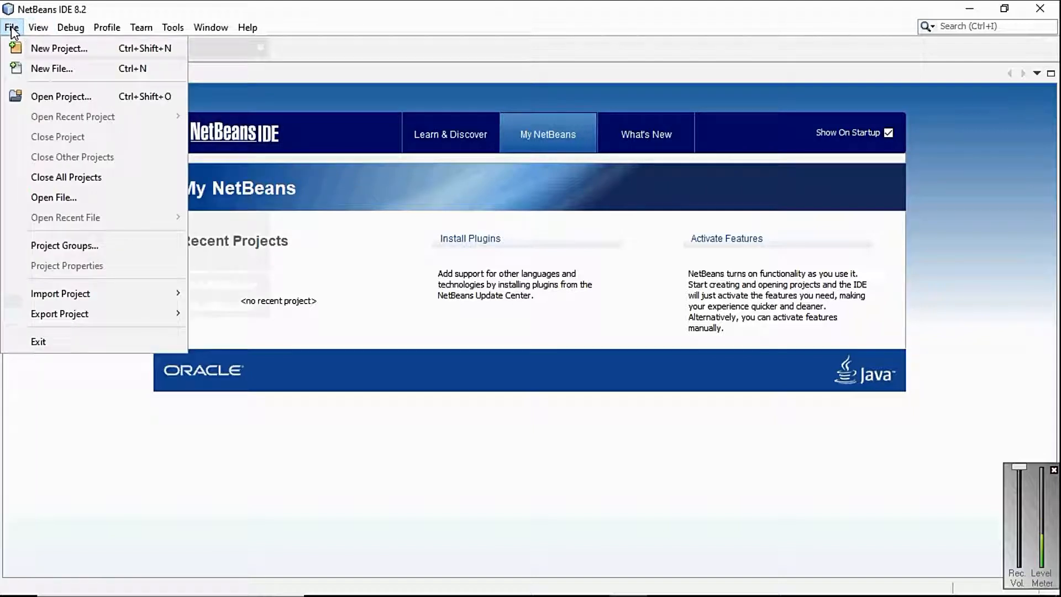
click(36, 51)
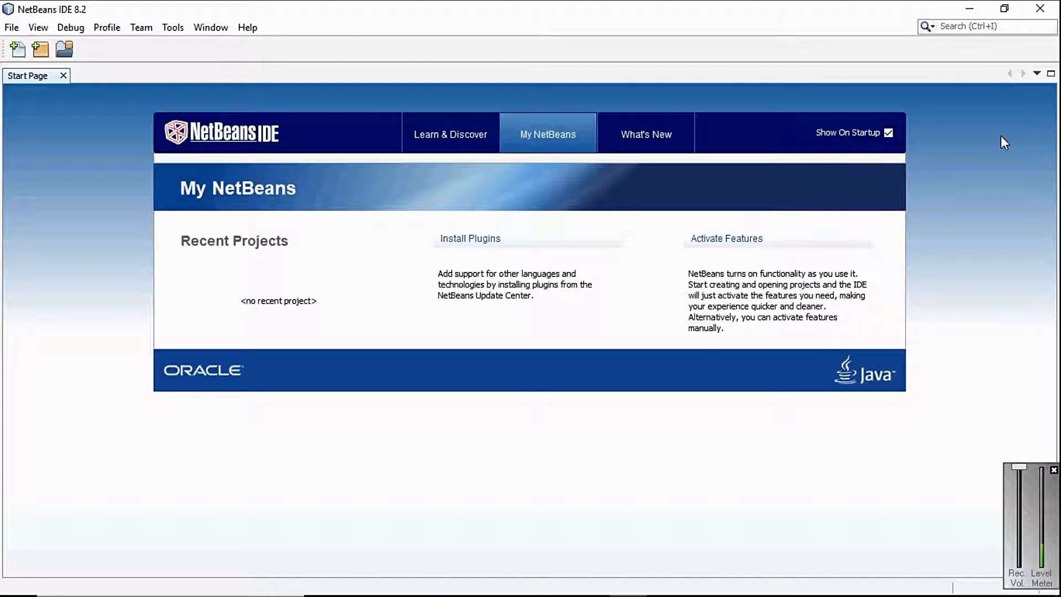
click(1041, 10)
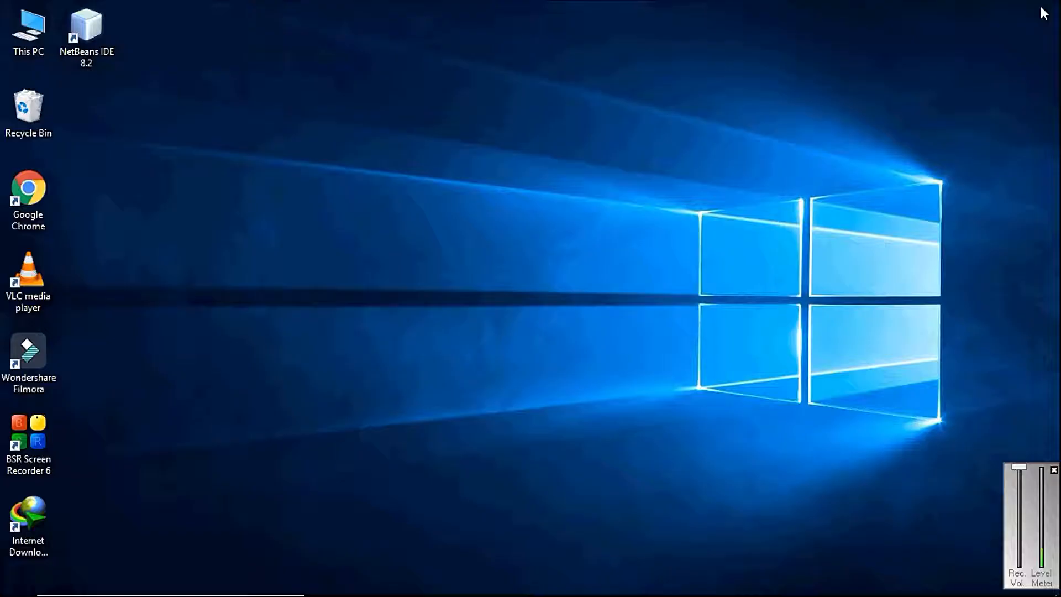
Open the Java folder inside Program Files on Local Disk (C:) in File Explorer.
click(25, 30)
key(Return)
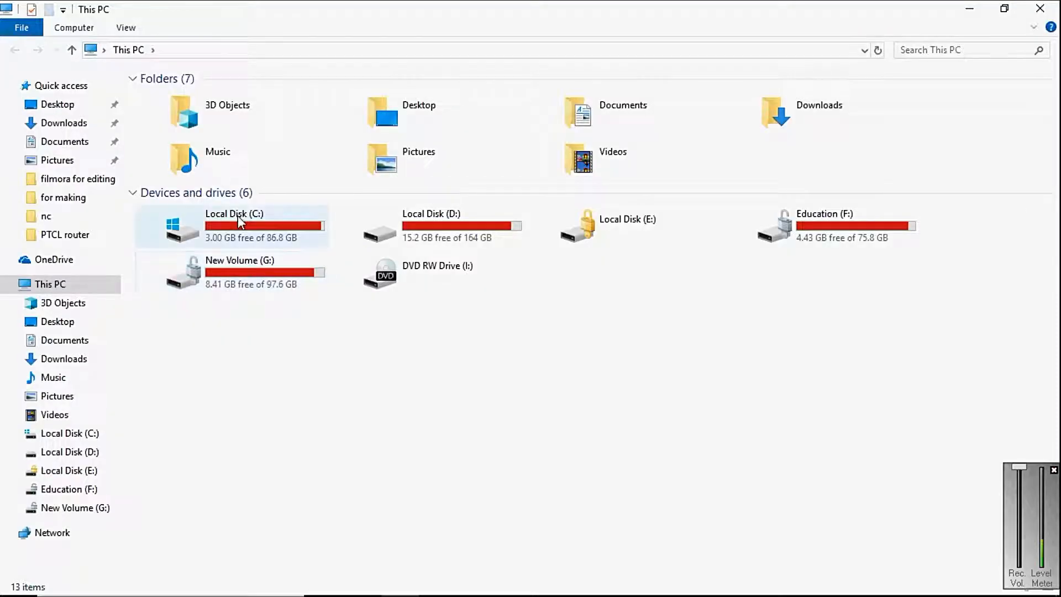
click(238, 215)
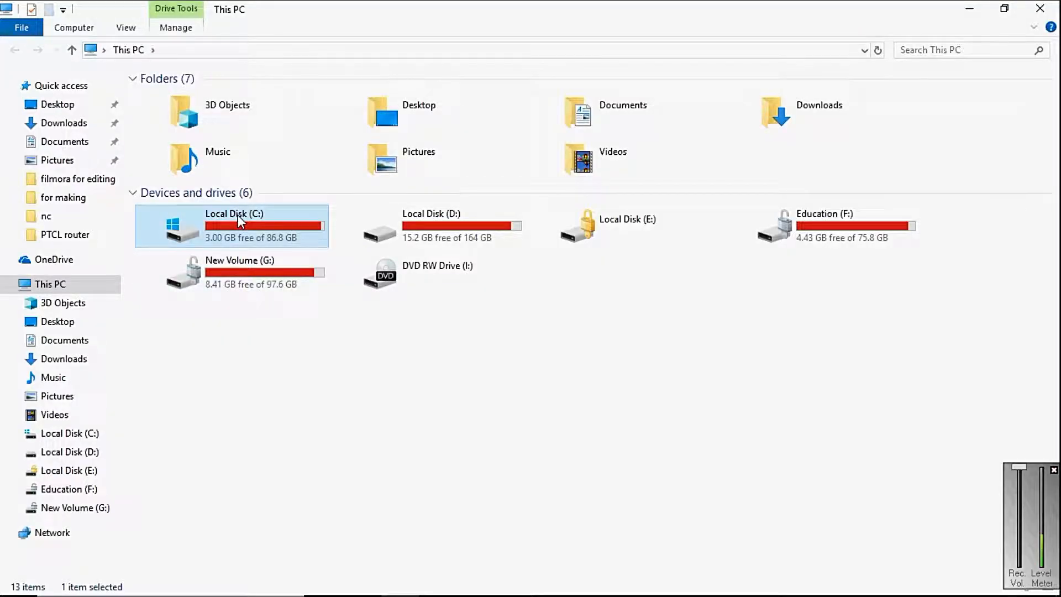
double_click(238, 215)
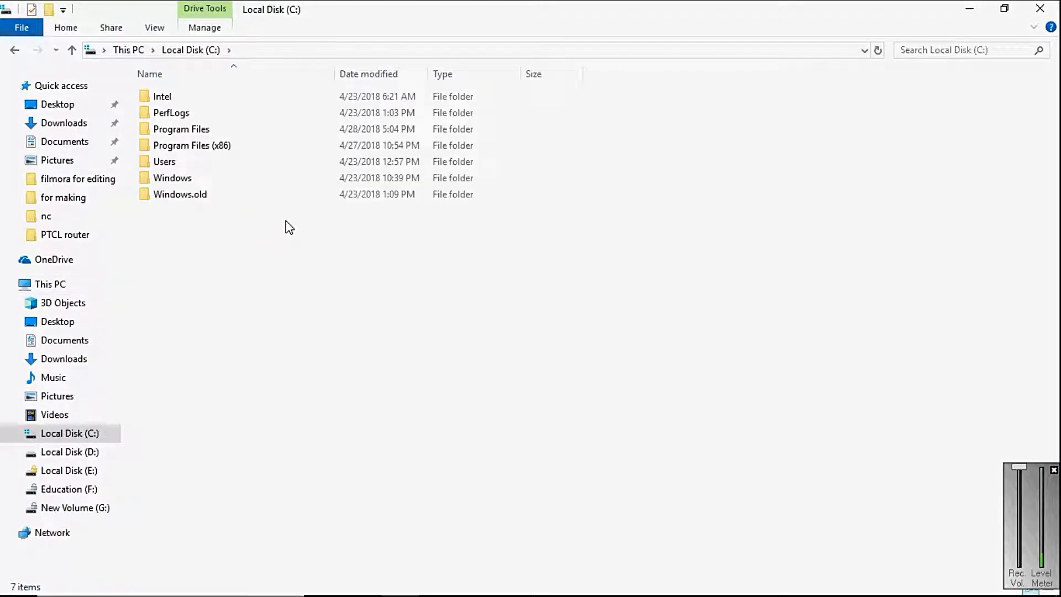
double_click(190, 129)
key(Down)
key(Down)
key(Down)
key(Down)
key(Down)
key(Down)
key(Down)
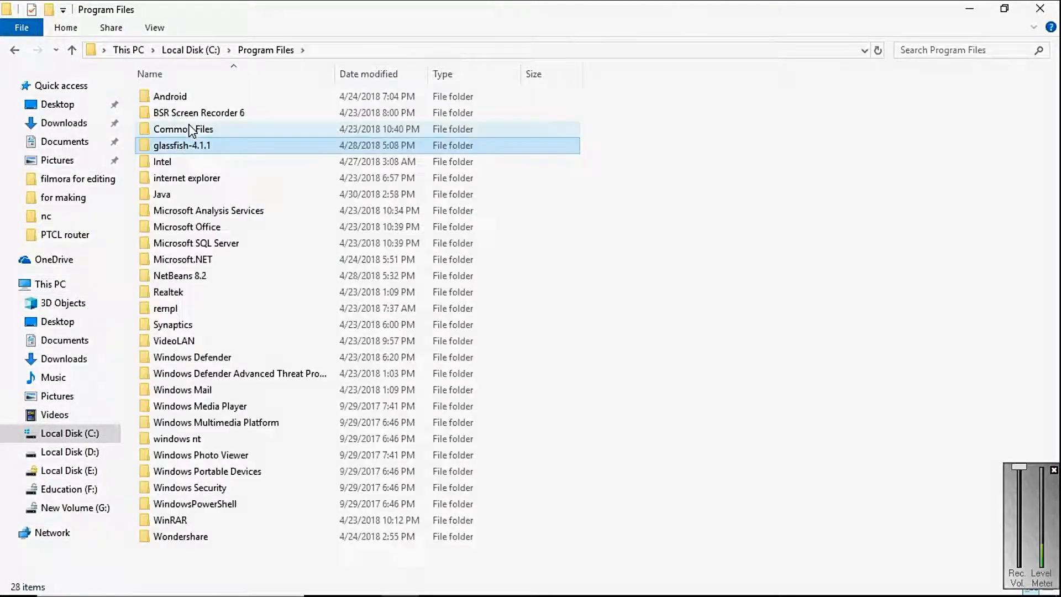
key(Return)
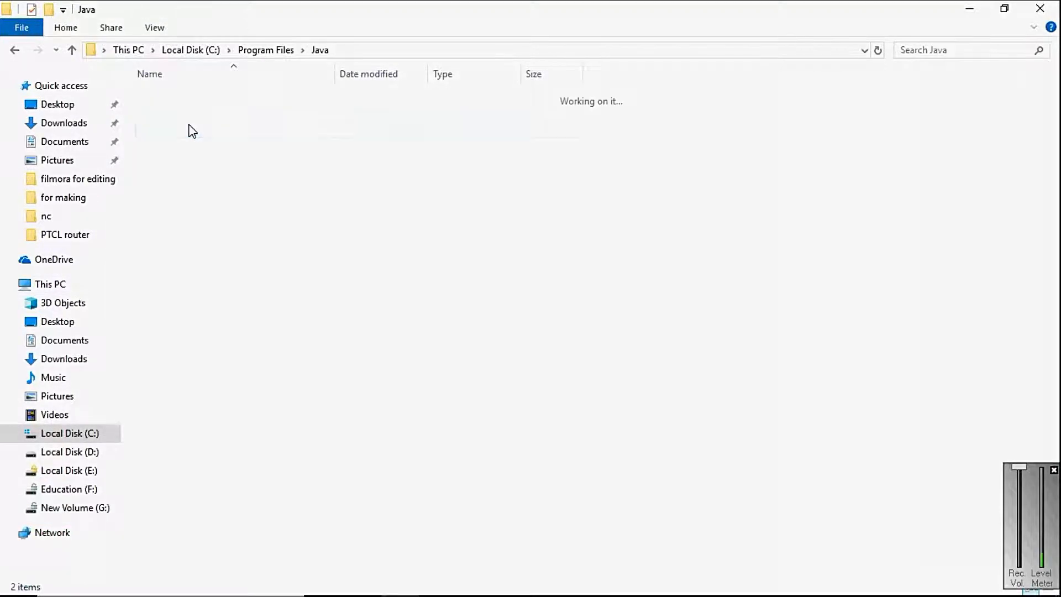
Start deleting the jdk-9.0.4 folder and minimize the Java folder window.
key(Down)
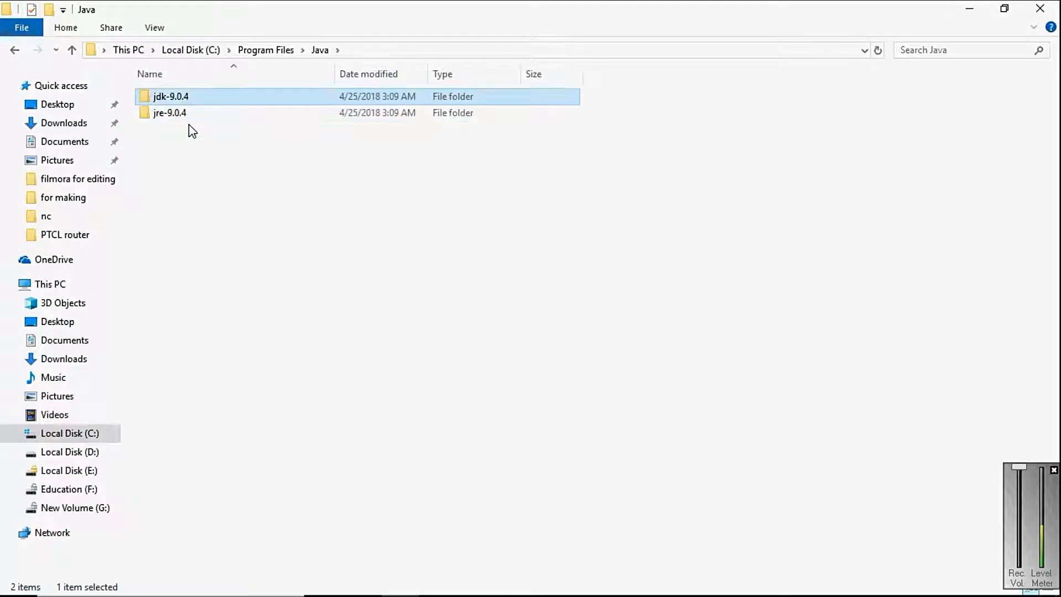
right_click(167, 97)
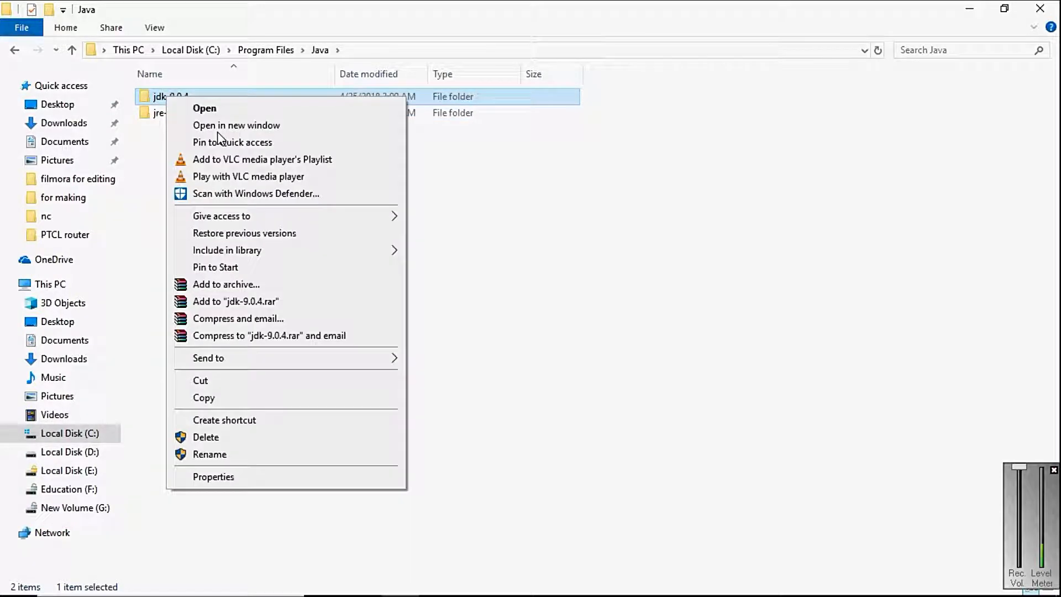
click(219, 440)
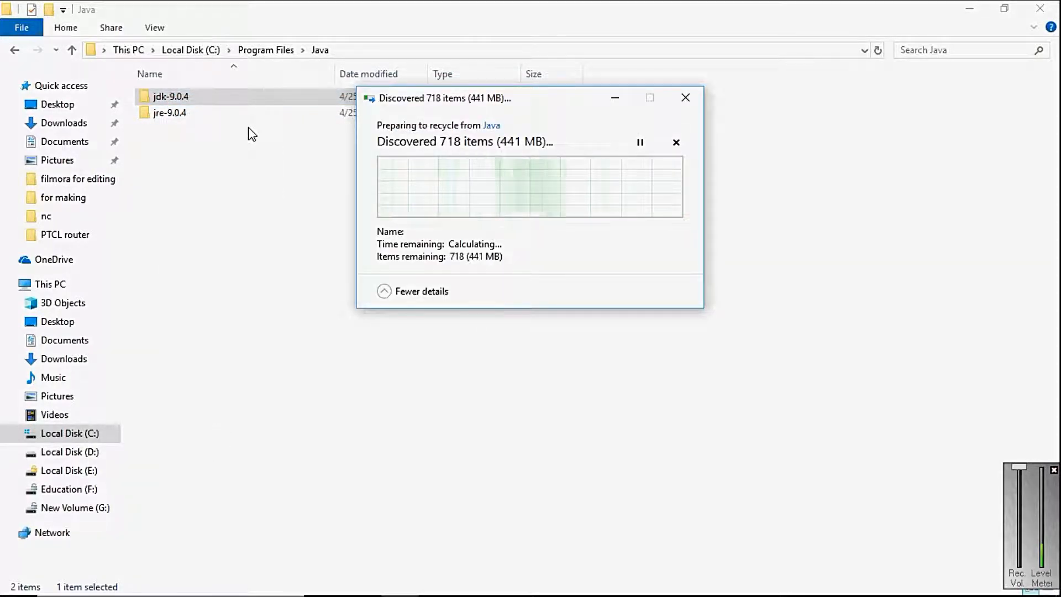
click(975, 8)
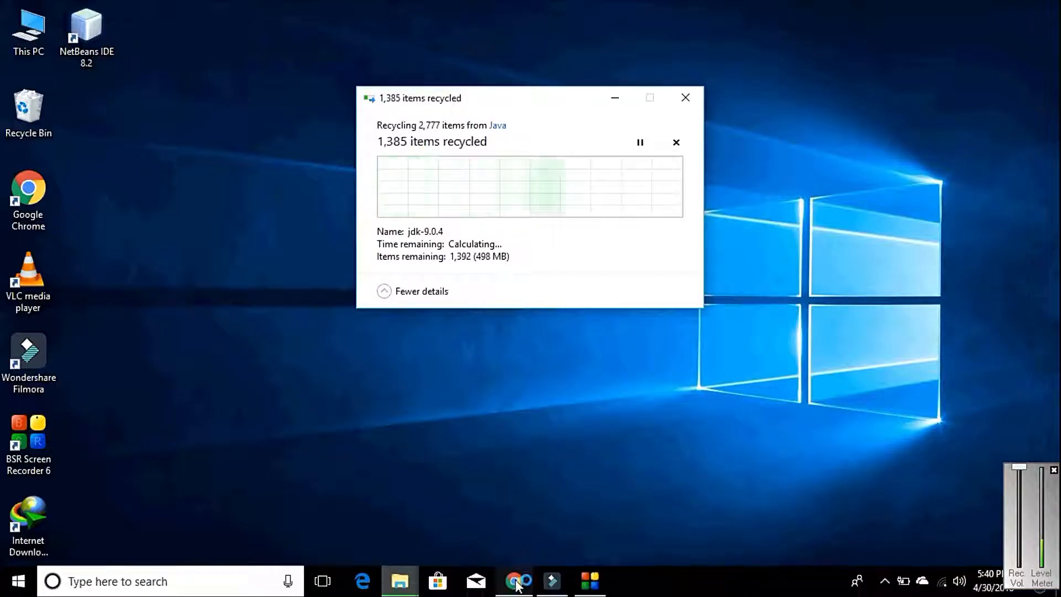
Switch to Chrome, view Oracle's Java SE Development Kit 8 Downloads page from the "jdk 8" search results, and minimize the browser.
click(514, 590)
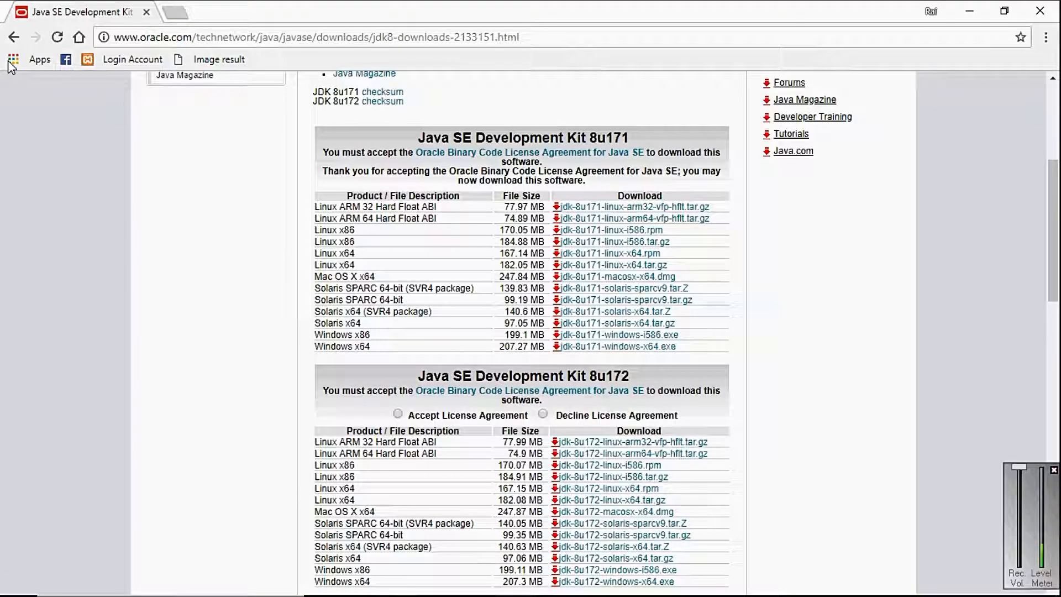
click(14, 37)
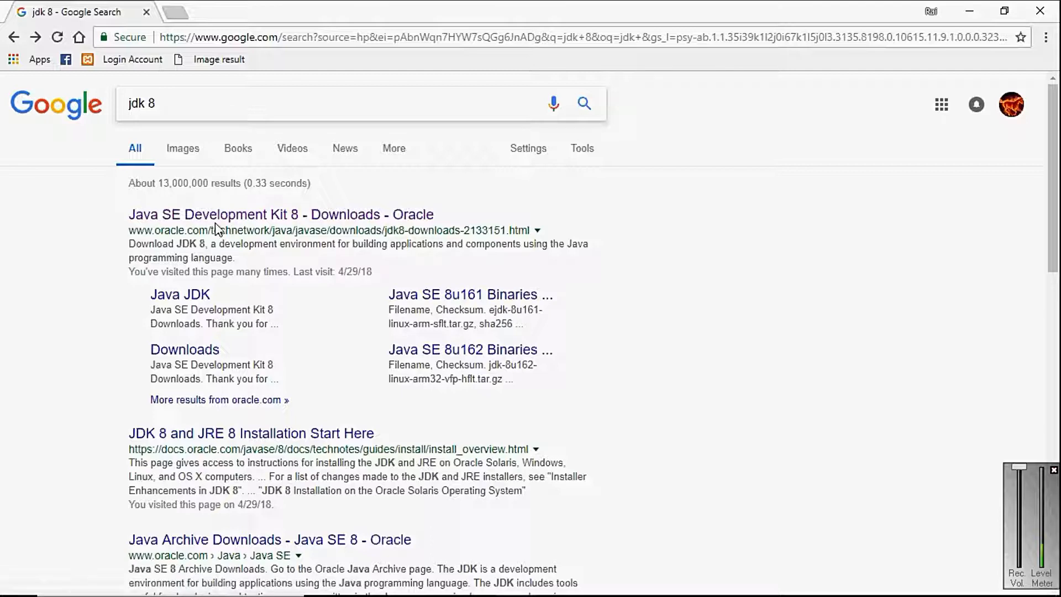
click(252, 220)
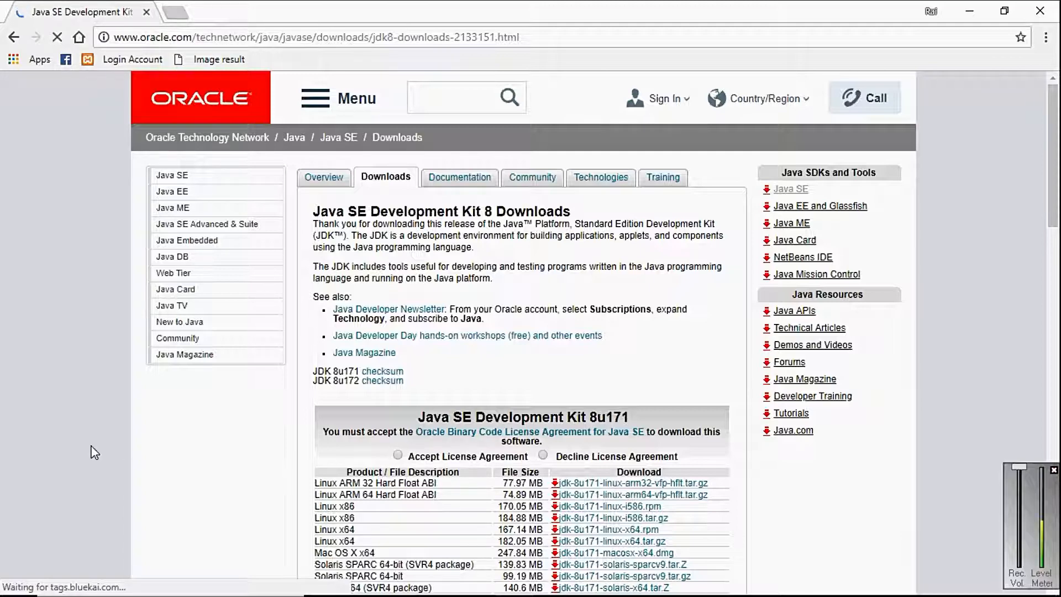
scroll(91, 447, down, 2)
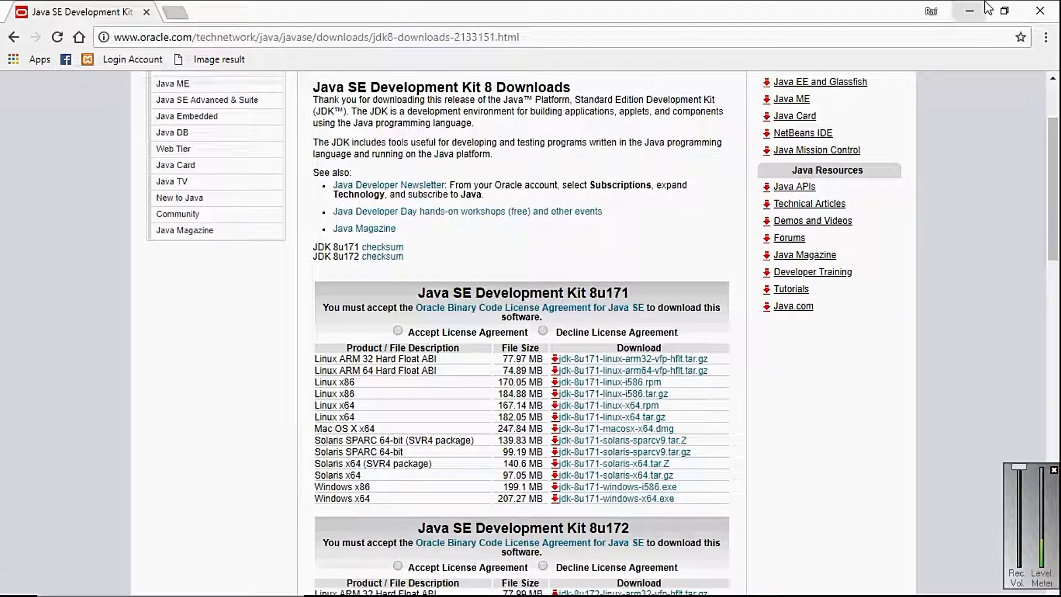
click(970, 11)
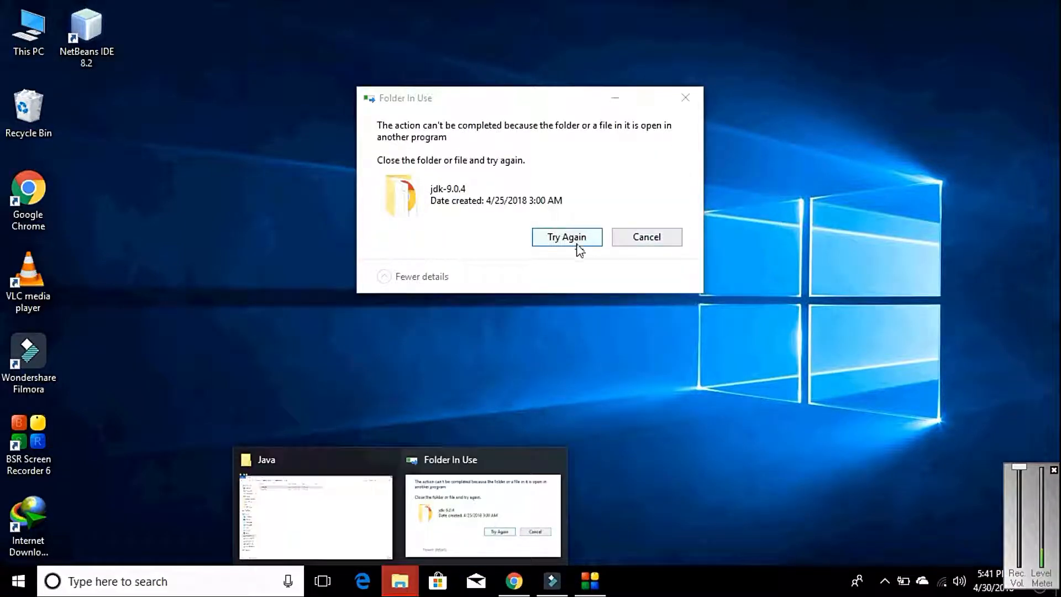
Retry the deletion of the jdk-9.0.4 folder each time it is reported as in use.
click(576, 240)
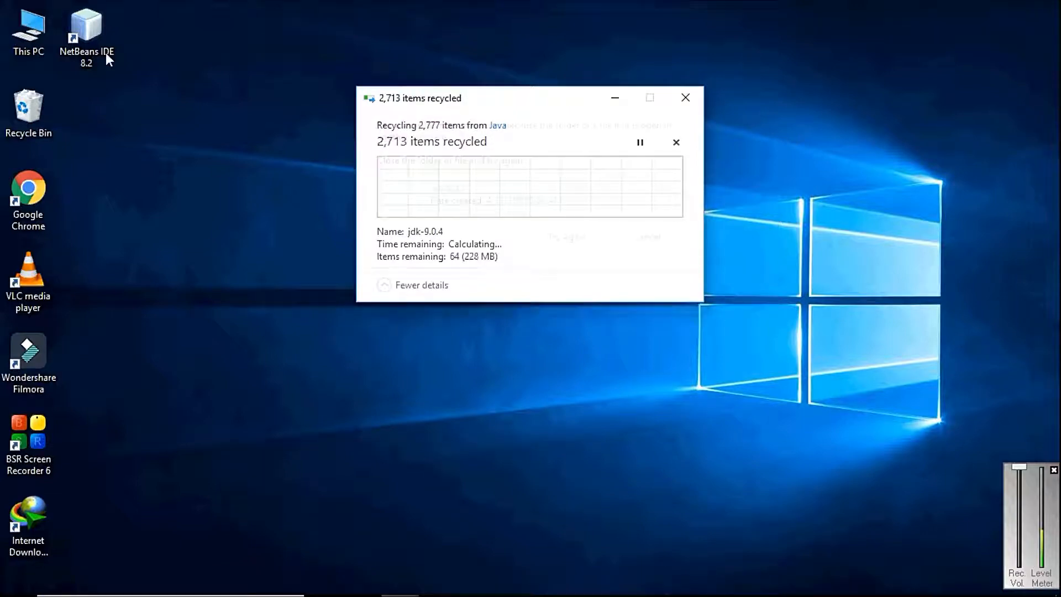
click(574, 240)
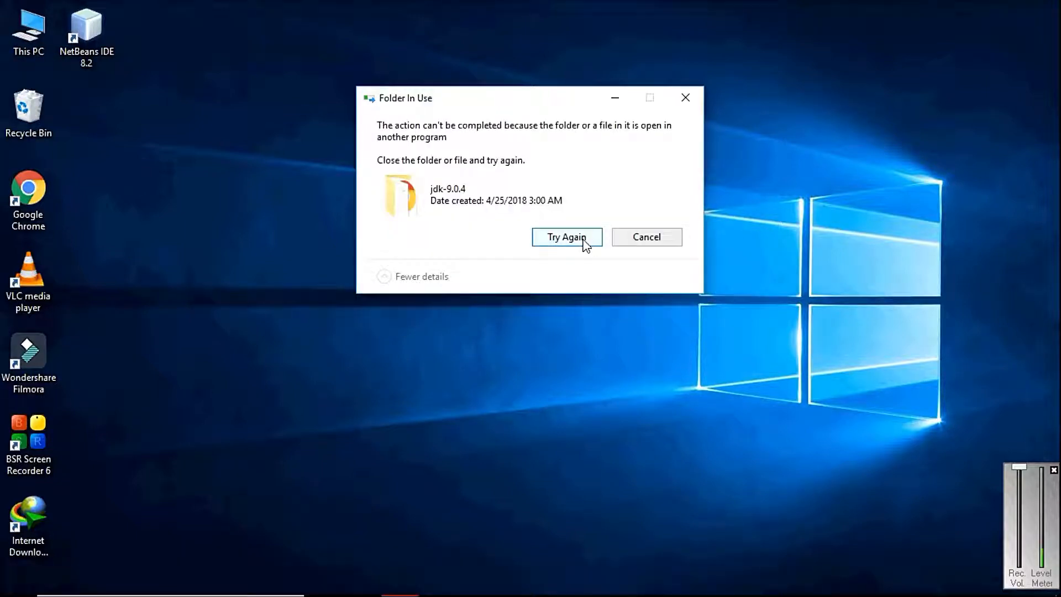
click(584, 241)
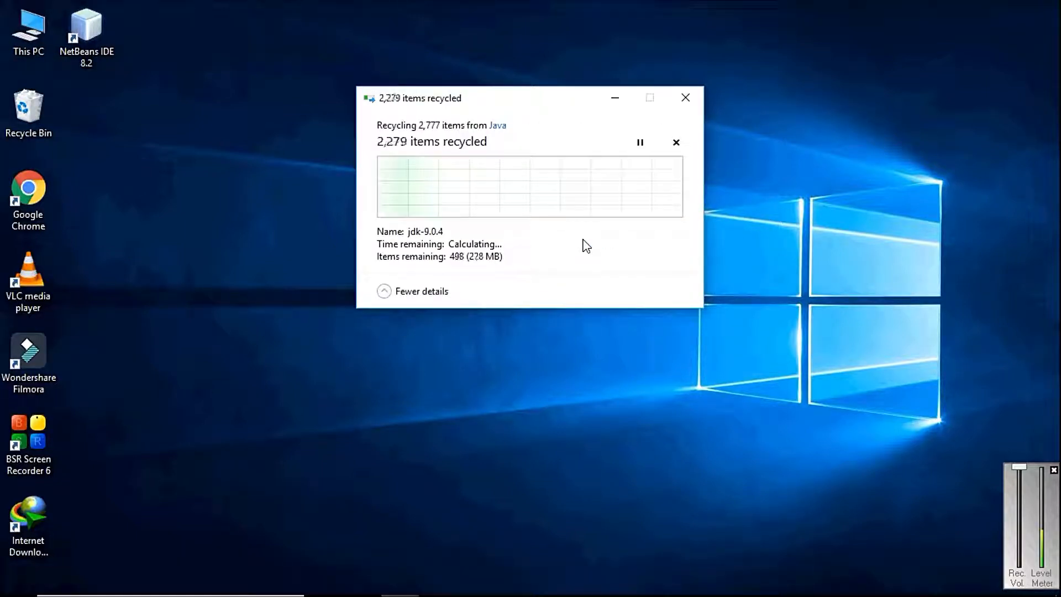
click(584, 240)
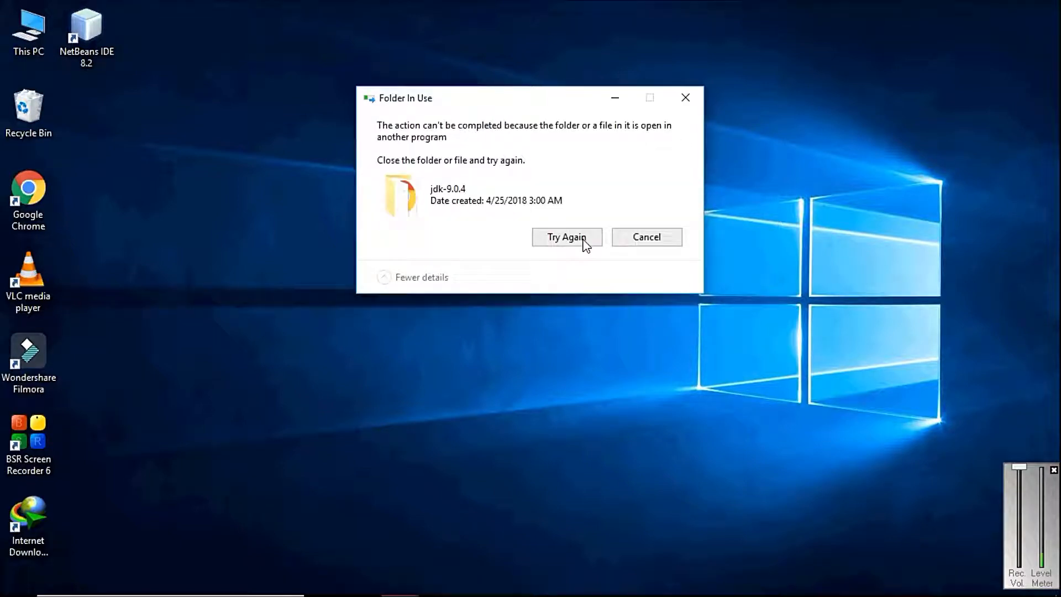
click(584, 241)
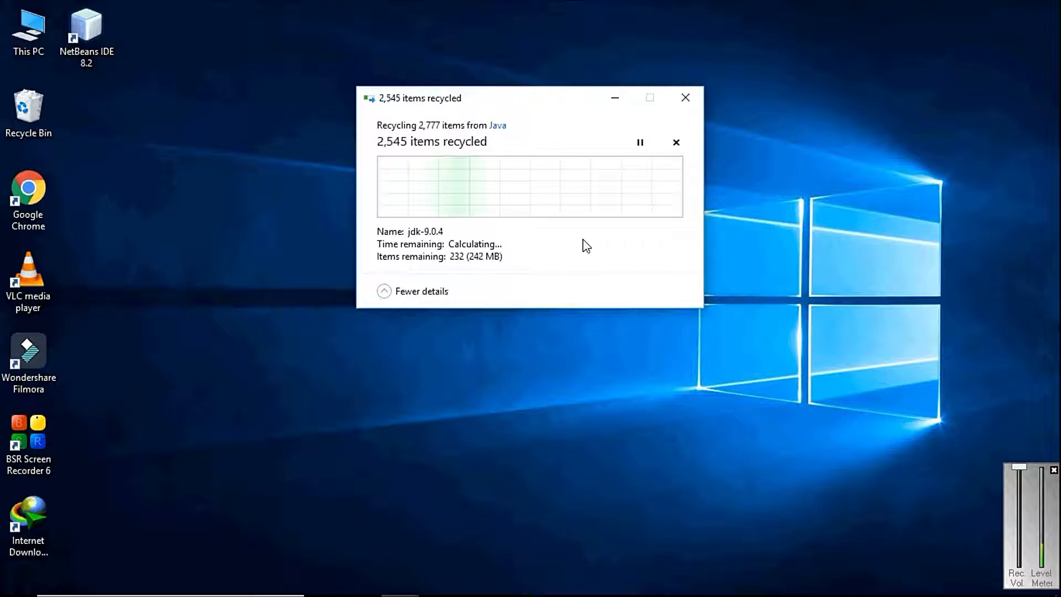
click(584, 239)
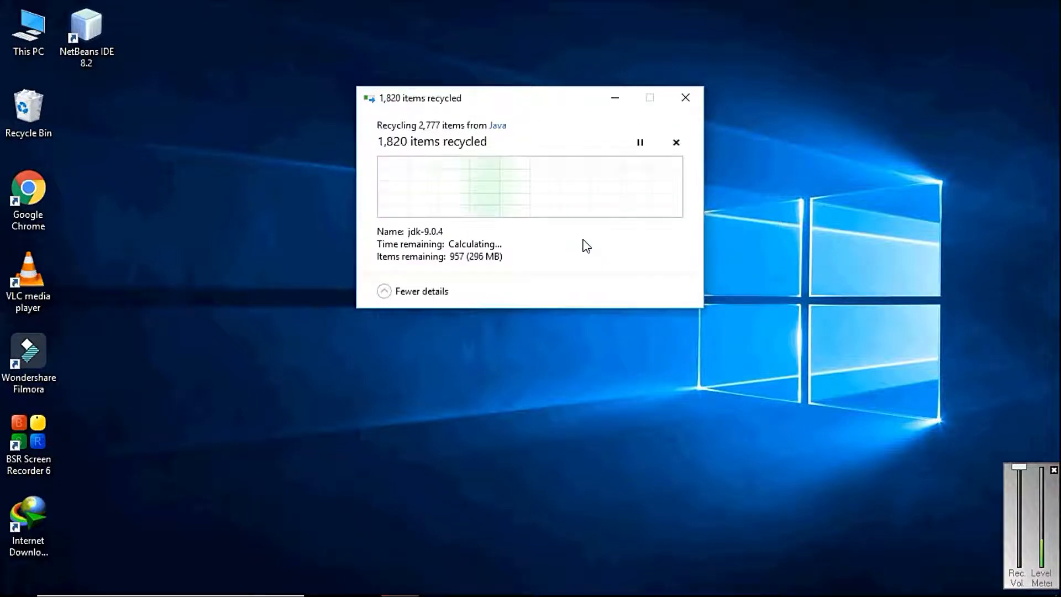
click(586, 244)
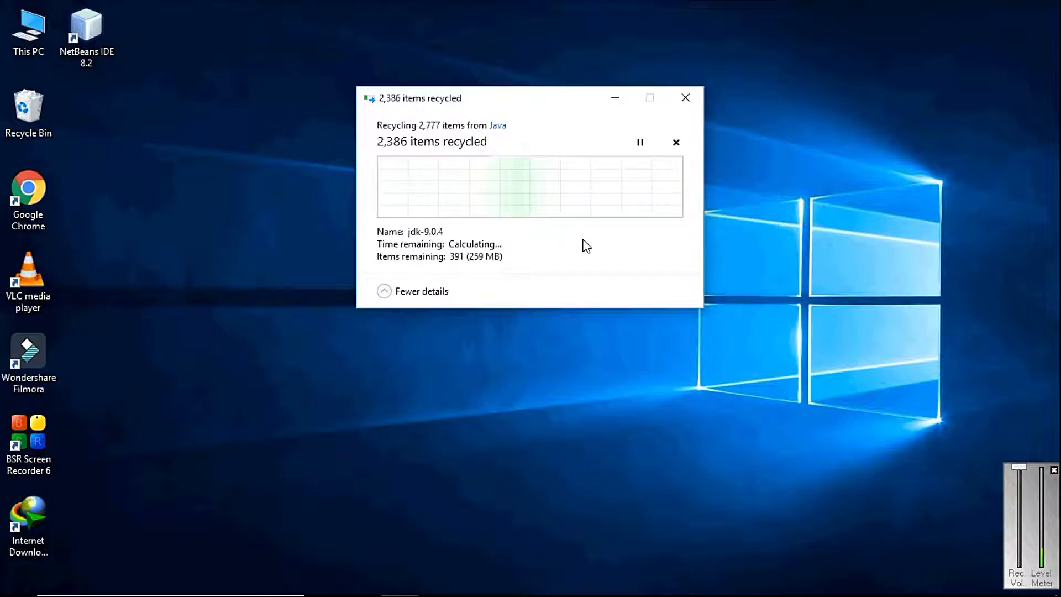
click(586, 243)
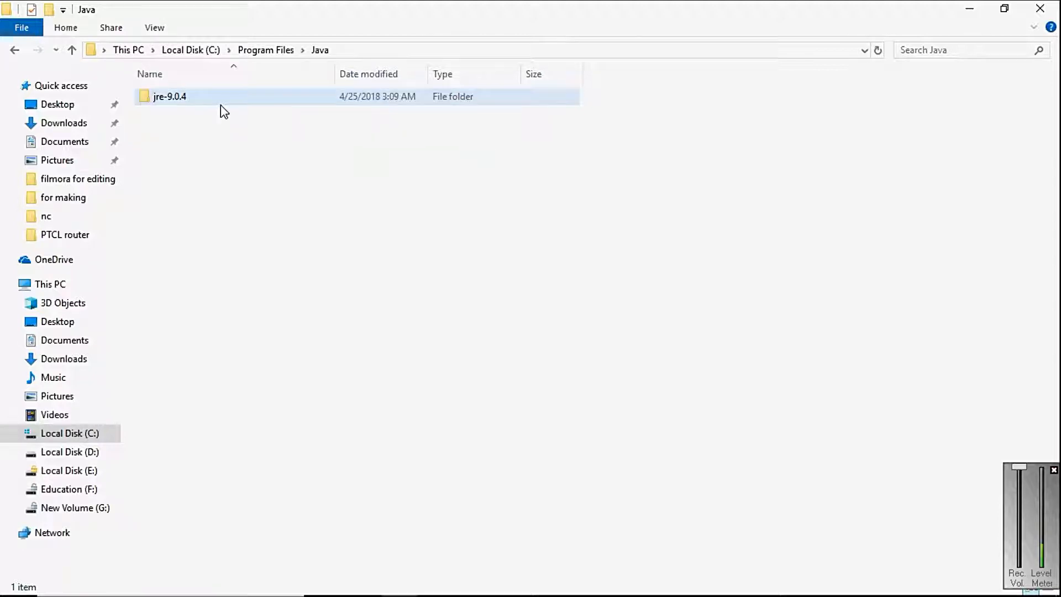
Close the Java folder window and check the downloaded jdk-8u171-windows-x64 installer in the Programs folder of Downloads.
click(1042, 10)
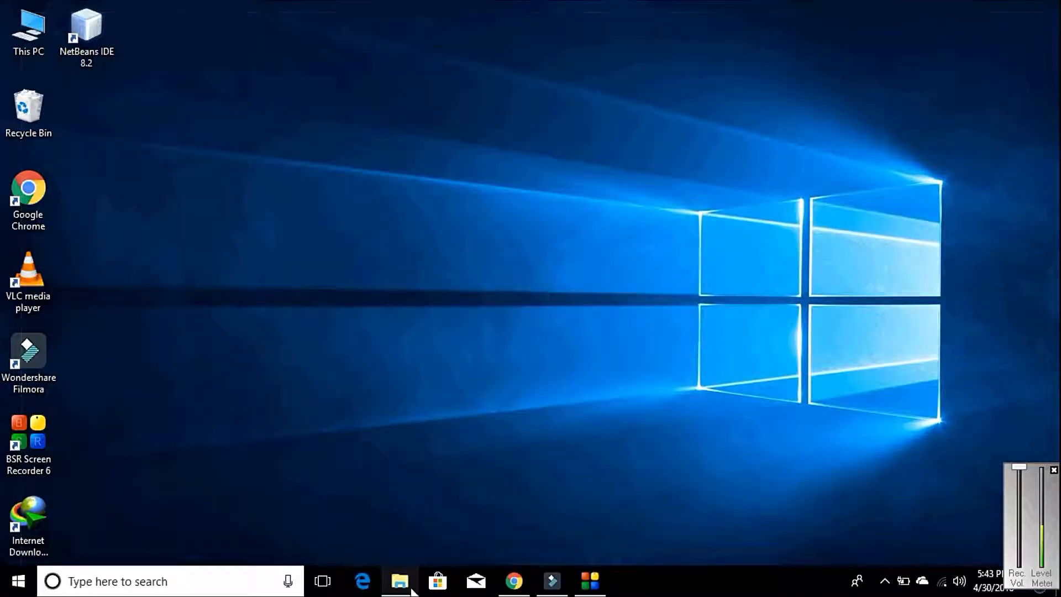
click(399, 581)
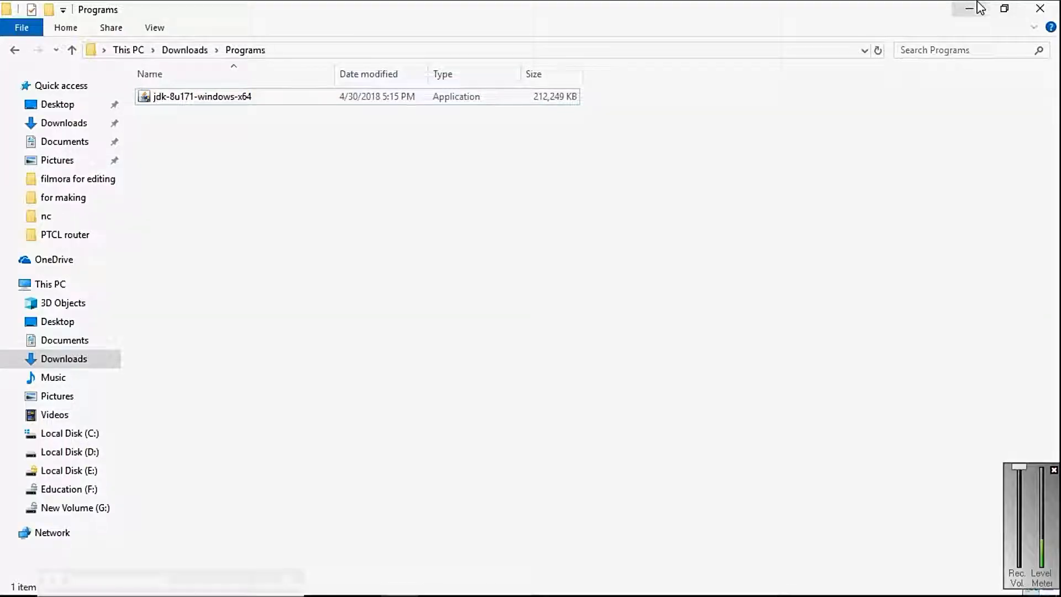
click(981, 7)
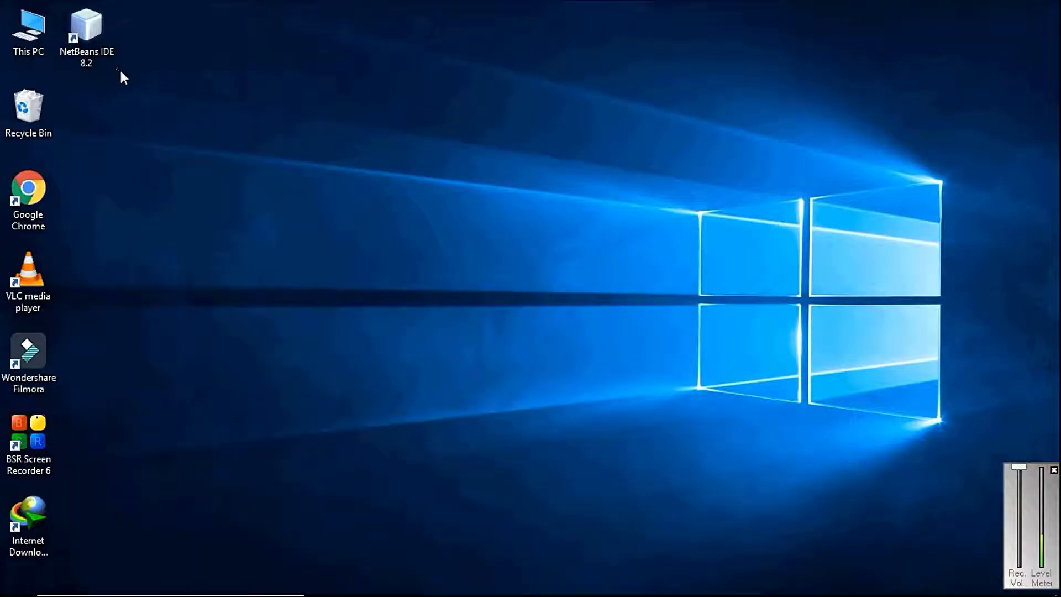
Try to launch NetBeans IDE 8.2 with the default Java version and dismiss the error.
click(94, 53)
double_click(94, 50)
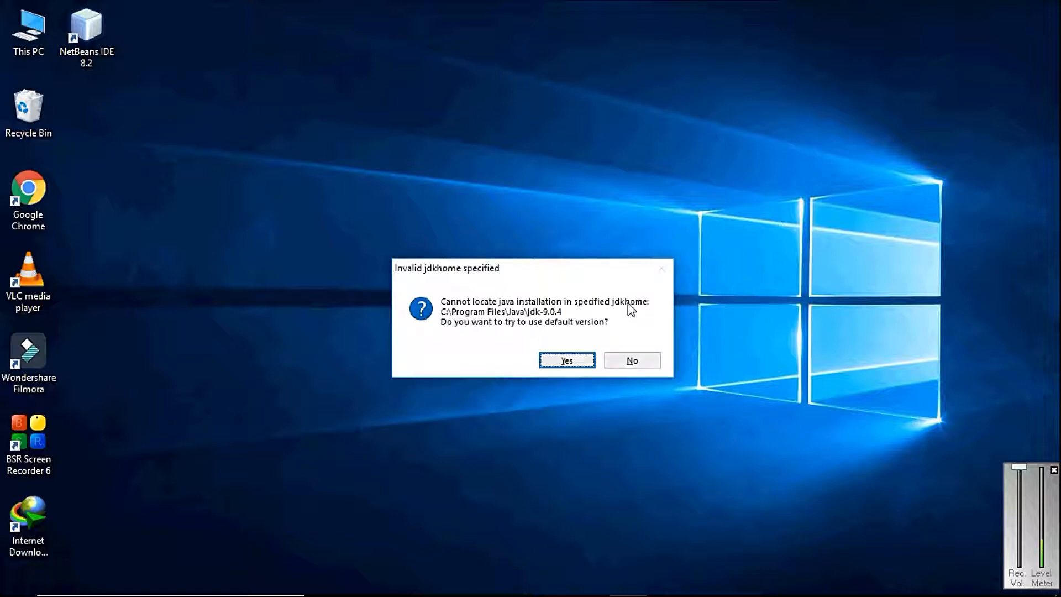
click(582, 360)
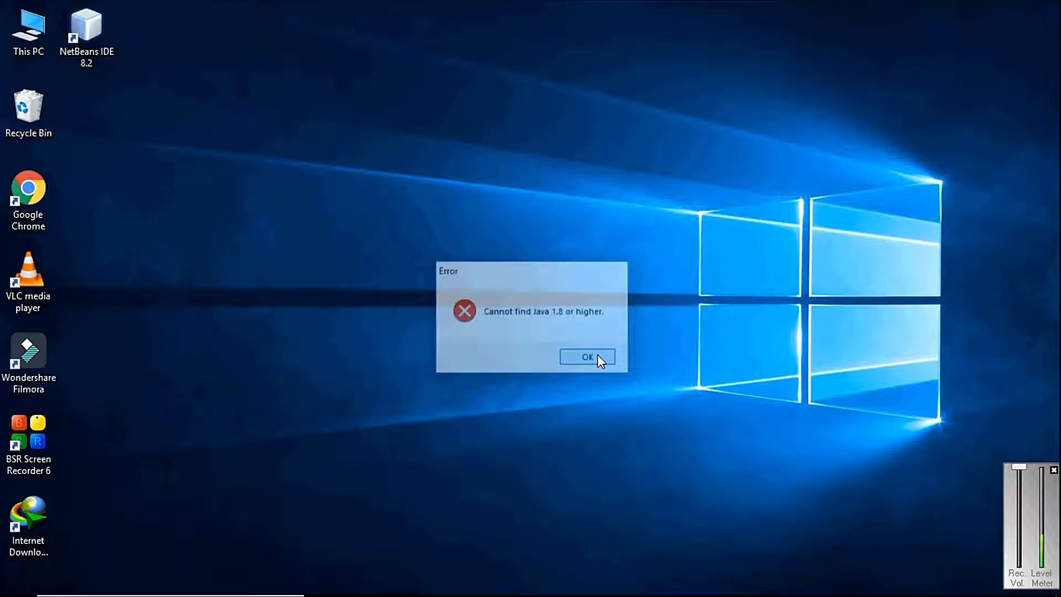
click(589, 358)
Run the jdk-8u171-windows-x64 installer from the Programs folder as administrator and minimize the folder window.
click(401, 581)
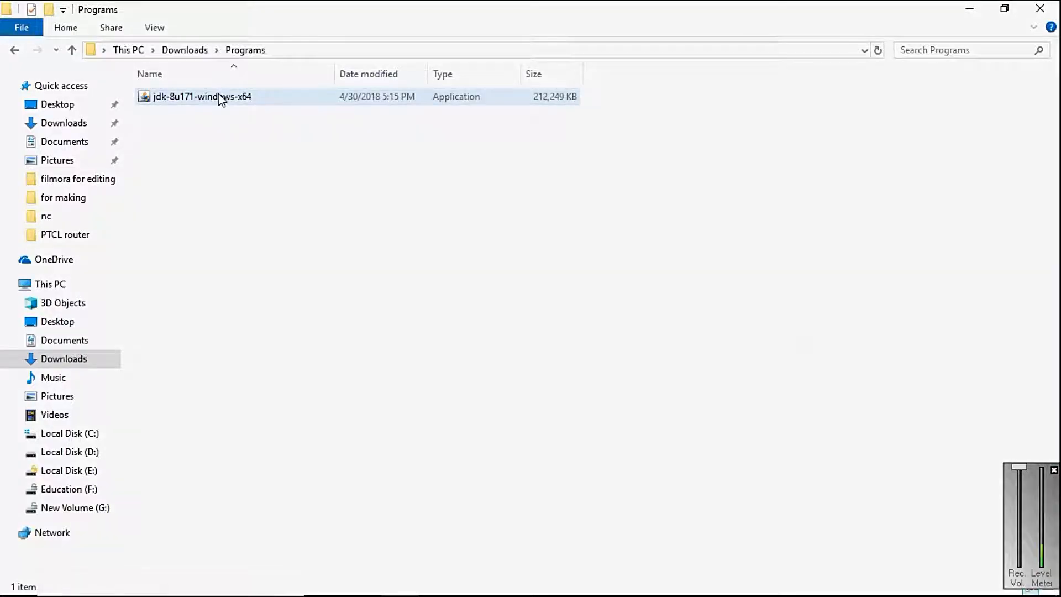
click(220, 97)
right_click(220, 99)
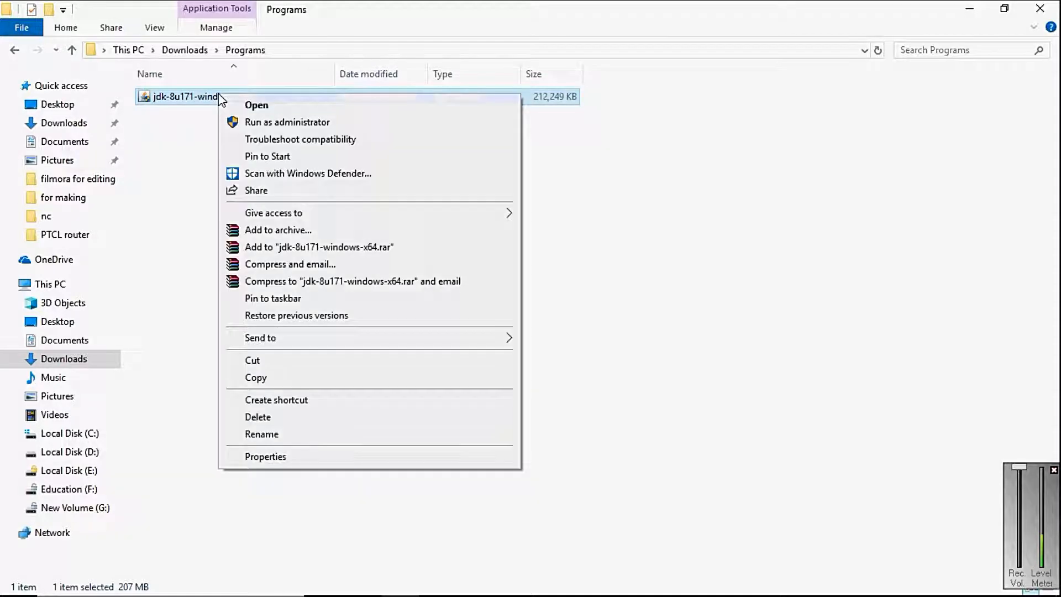
click(253, 122)
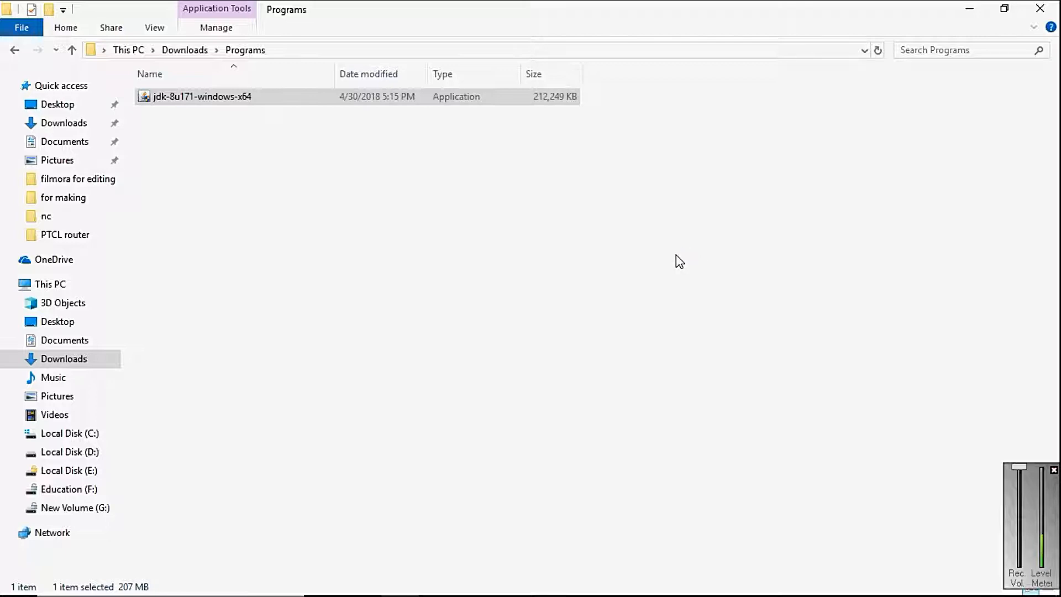
click(969, 8)
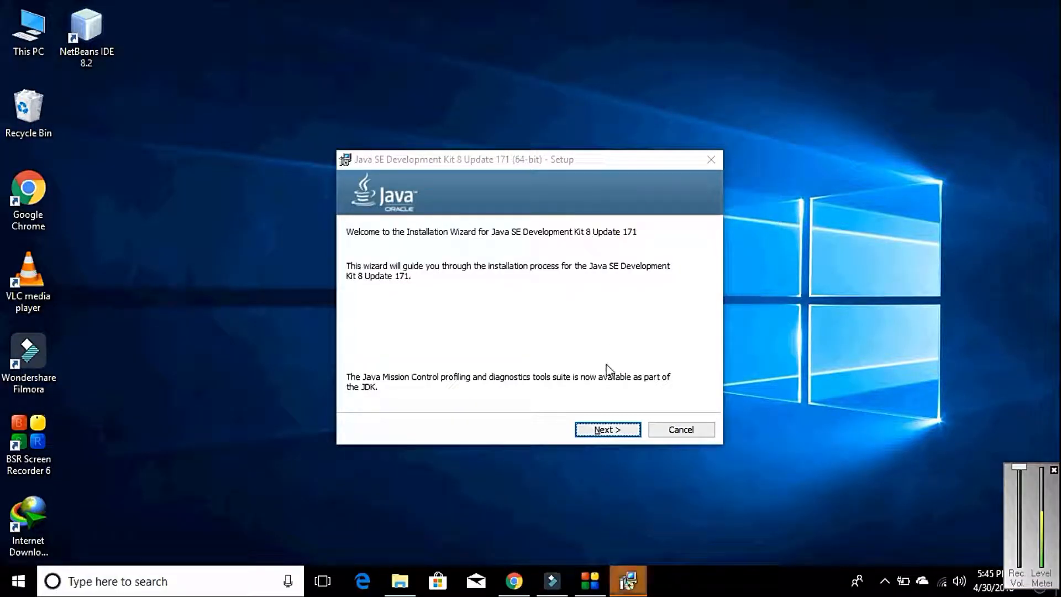
Install Java SE Development Kit 8 Update 171 with the default features and destination folders, and close the completed setup.
click(605, 434)
click(605, 431)
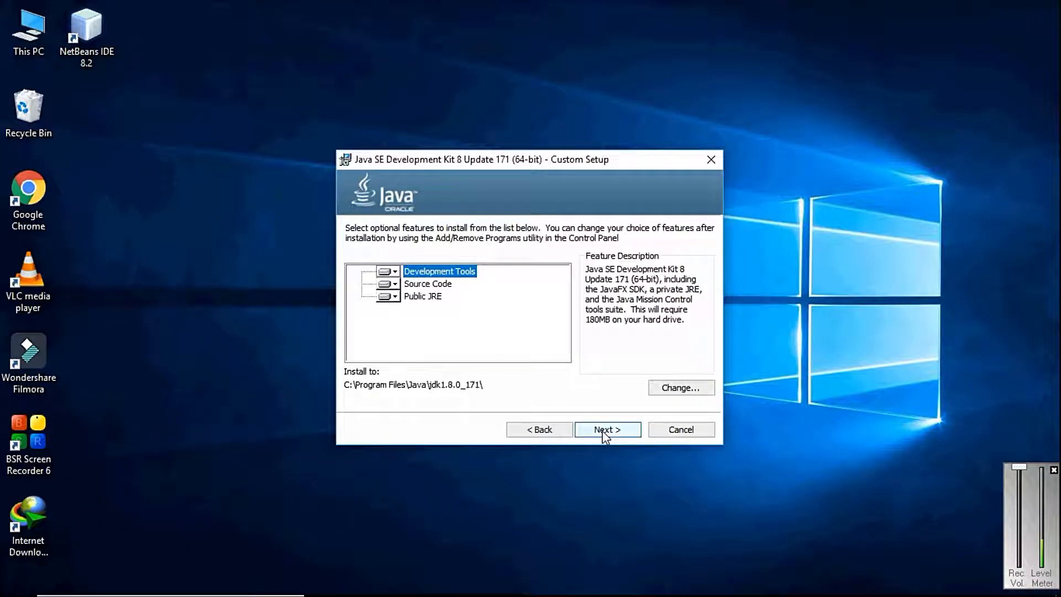
click(605, 431)
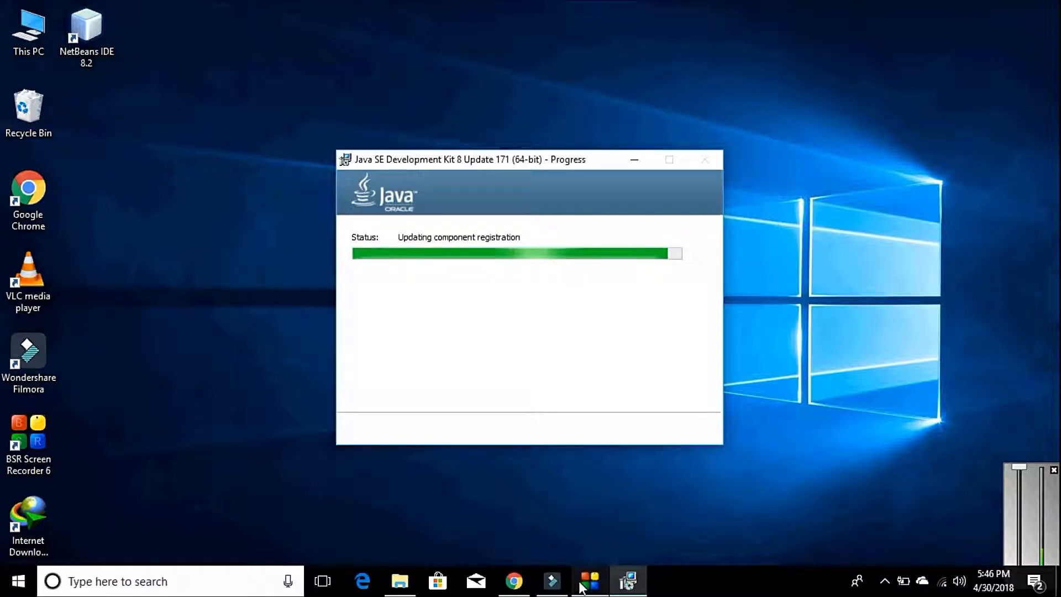
click(581, 585)
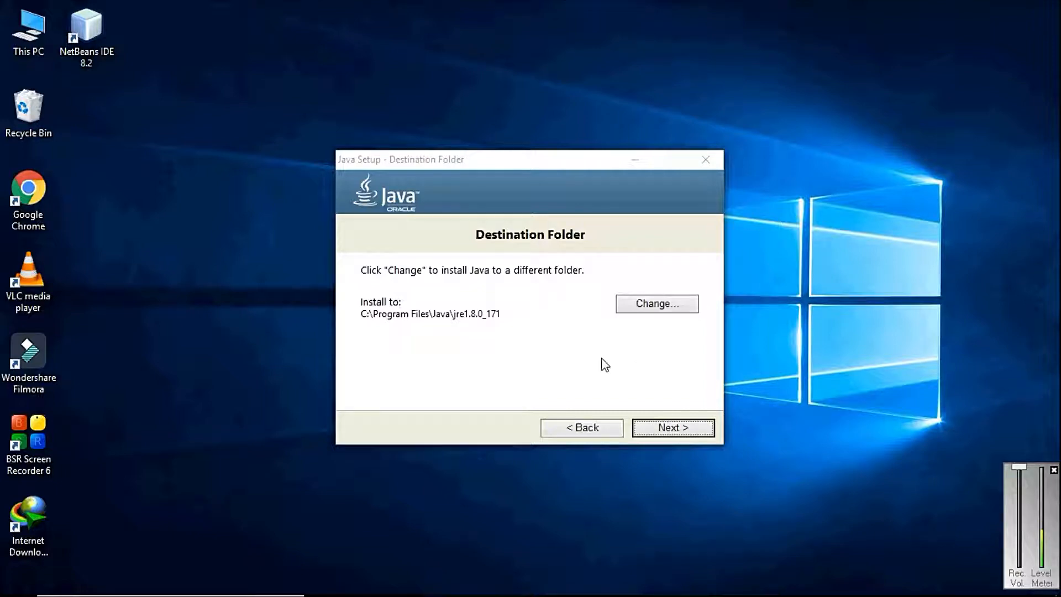
click(674, 430)
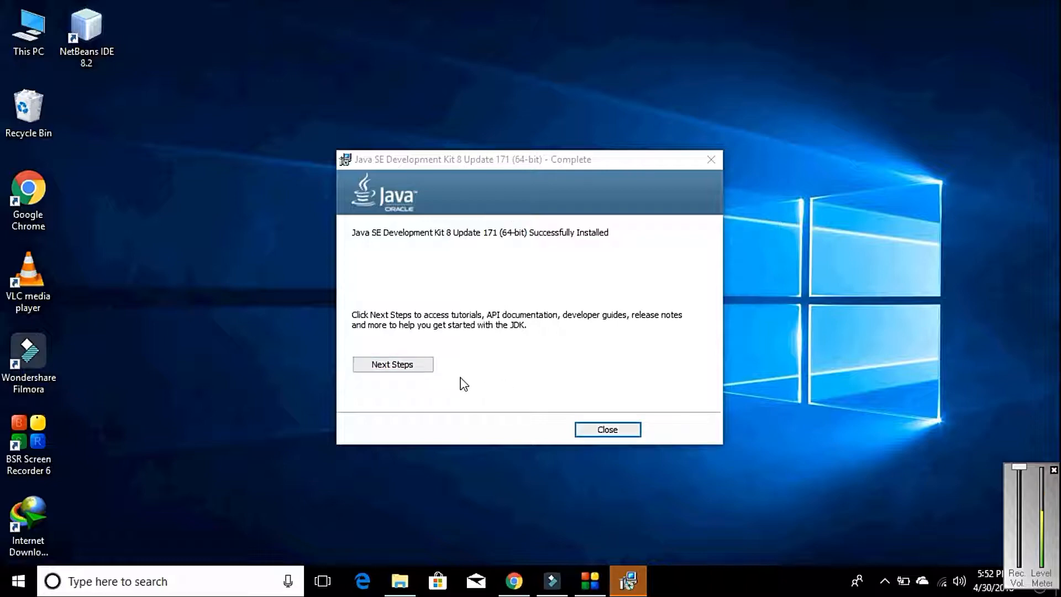
click(620, 434)
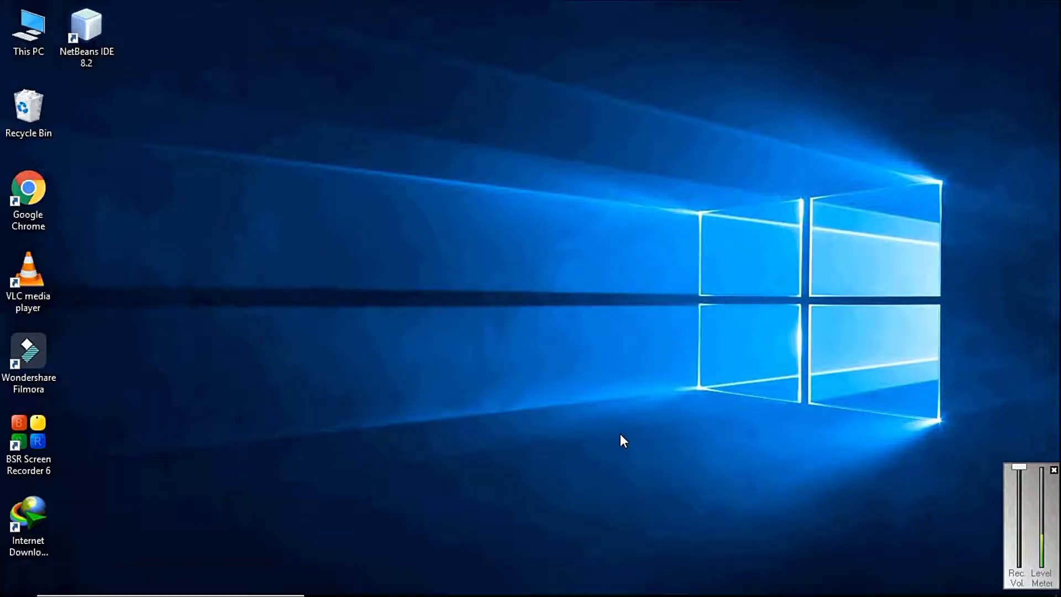
Launch NetBeans IDE 8.2 from the desktop and agree to use the default Java version.
double_click(96, 34)
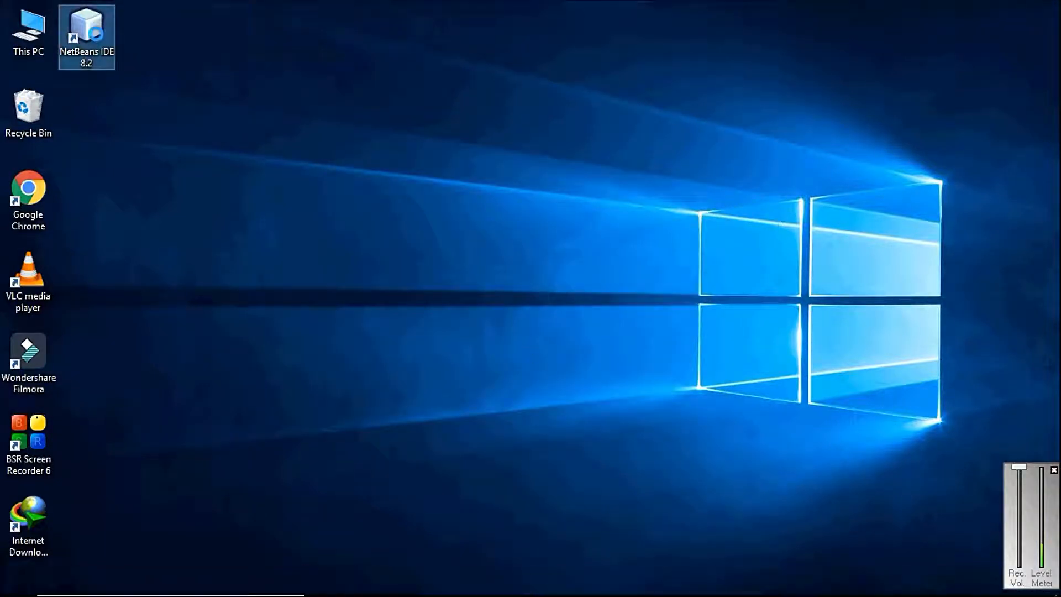
right_click(97, 34)
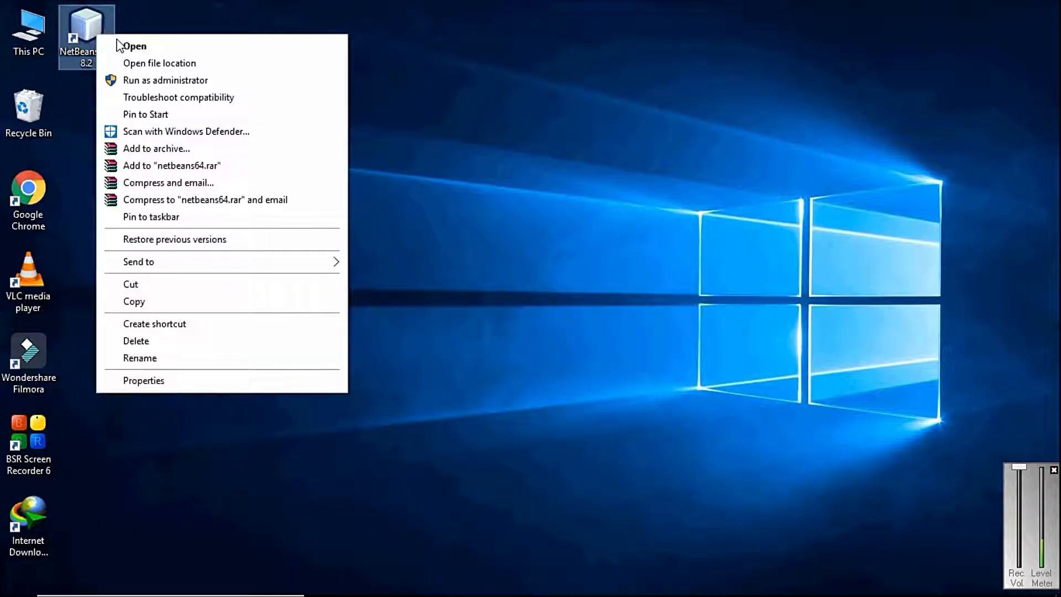
click(132, 45)
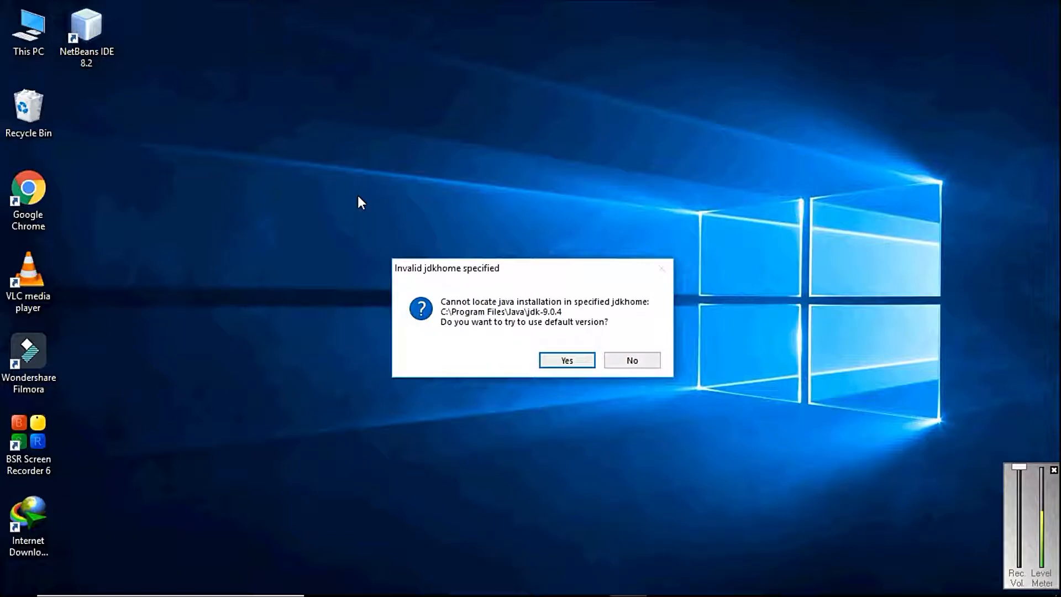
key(Return)
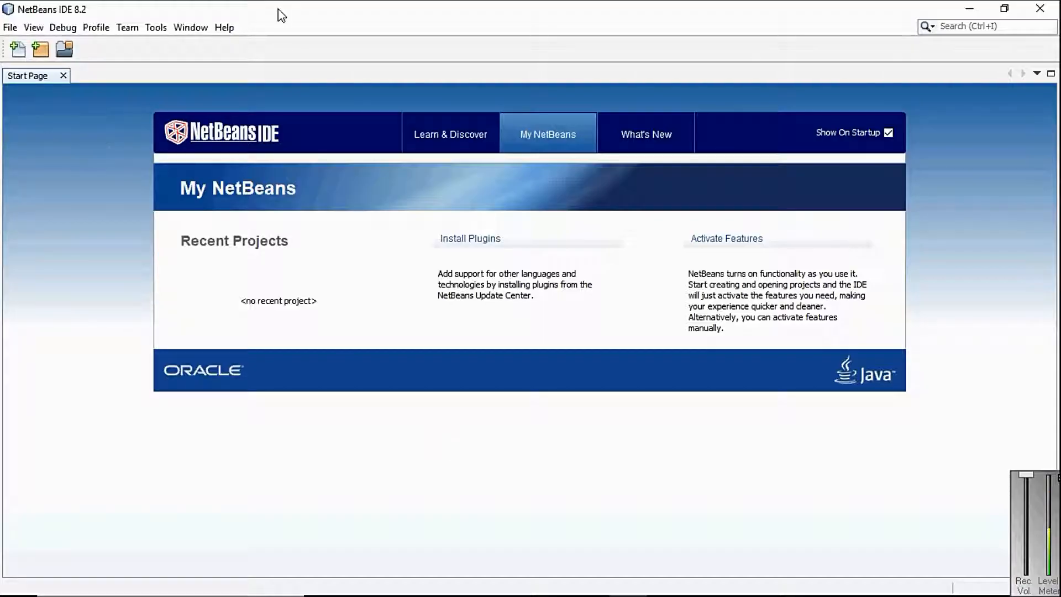
Check the Java version listed in the NetBeans About information and close it.
click(231, 30)
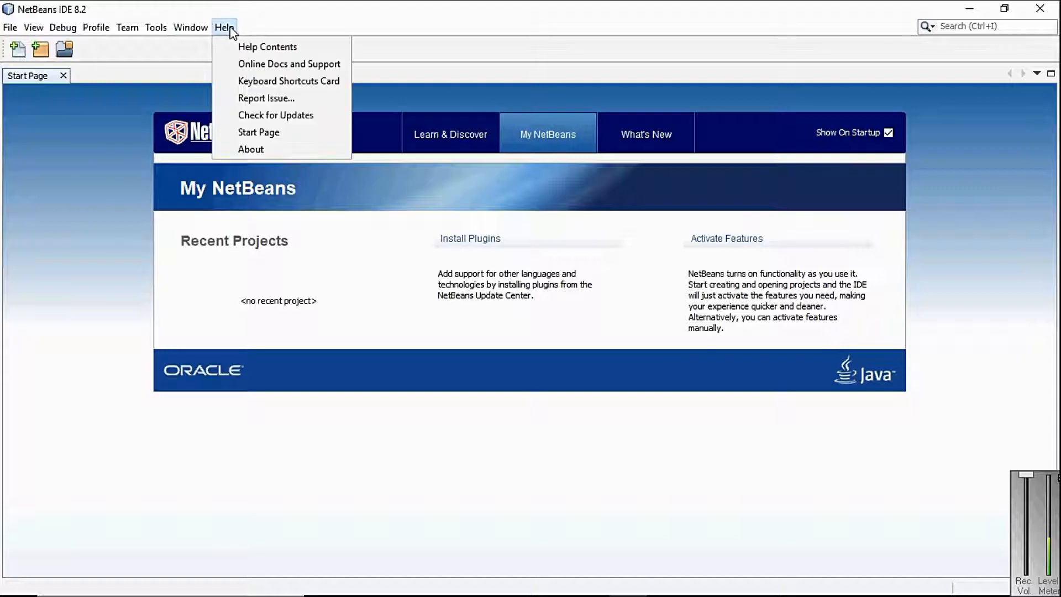
click(282, 149)
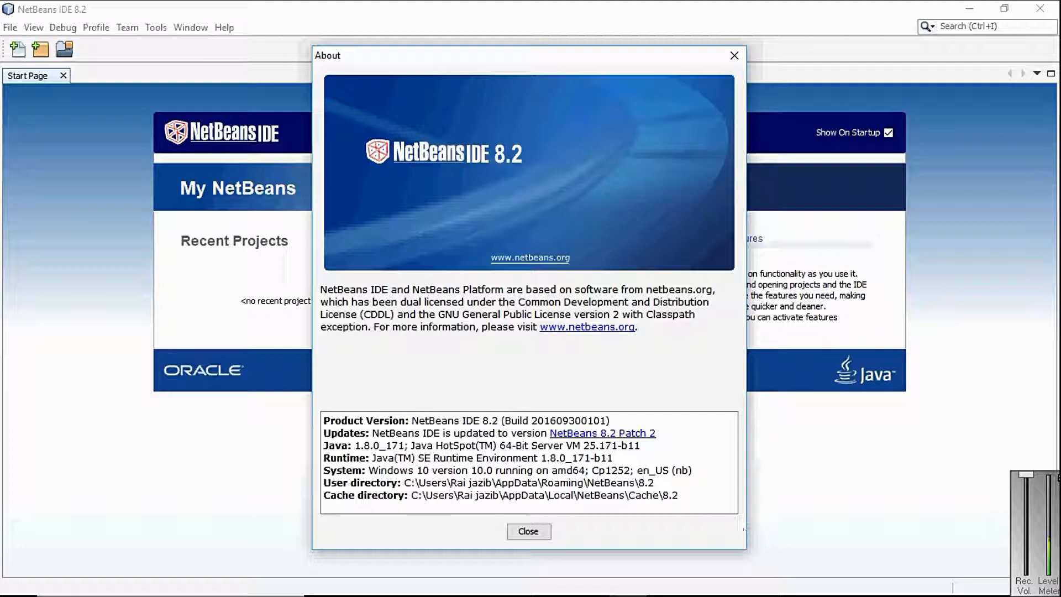
mouse_move(941, 596)
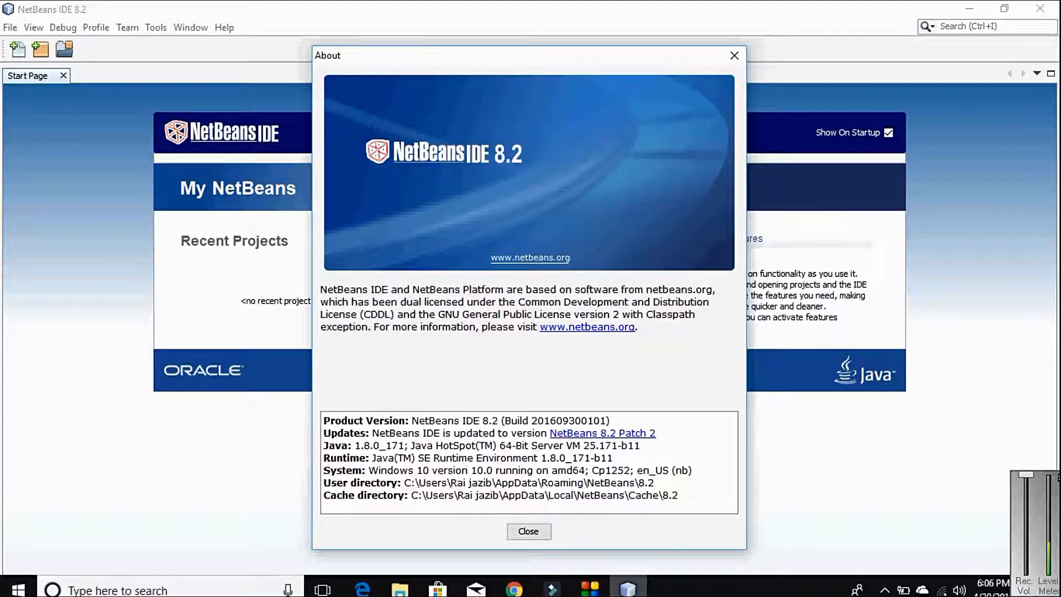
click(1045, 569)
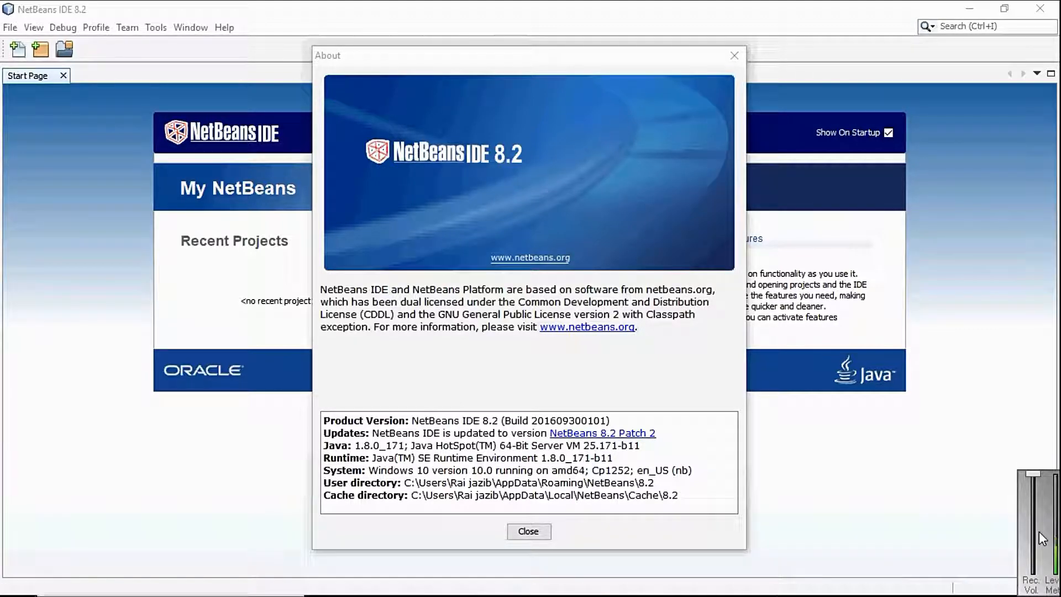
mouse_move(1039, 531)
mouse_down()
mouse_move(1000, 554)
mouse_move(1032, 530)
mouse_up()
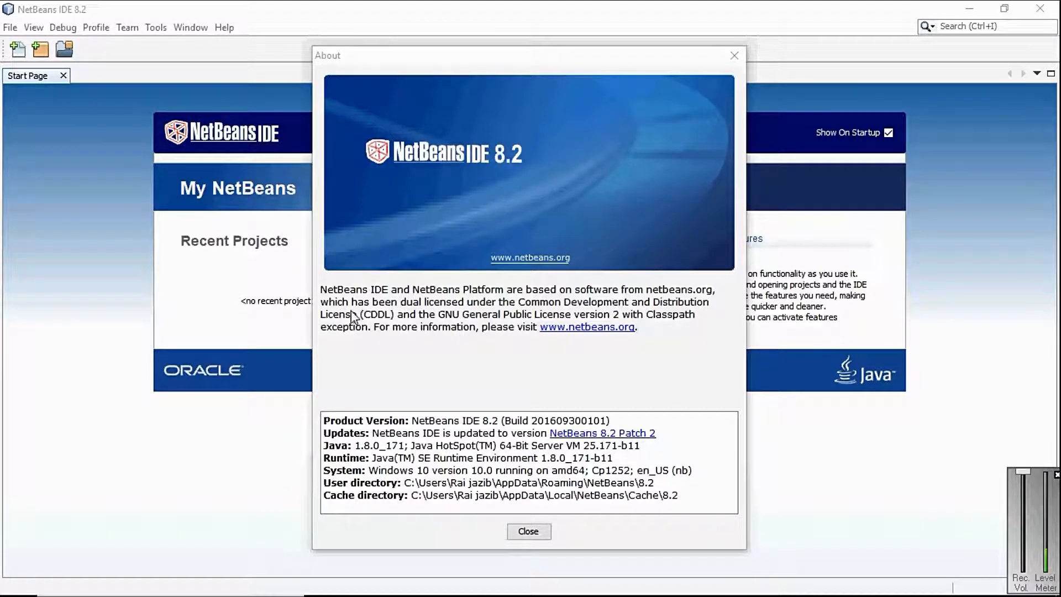
click(735, 55)
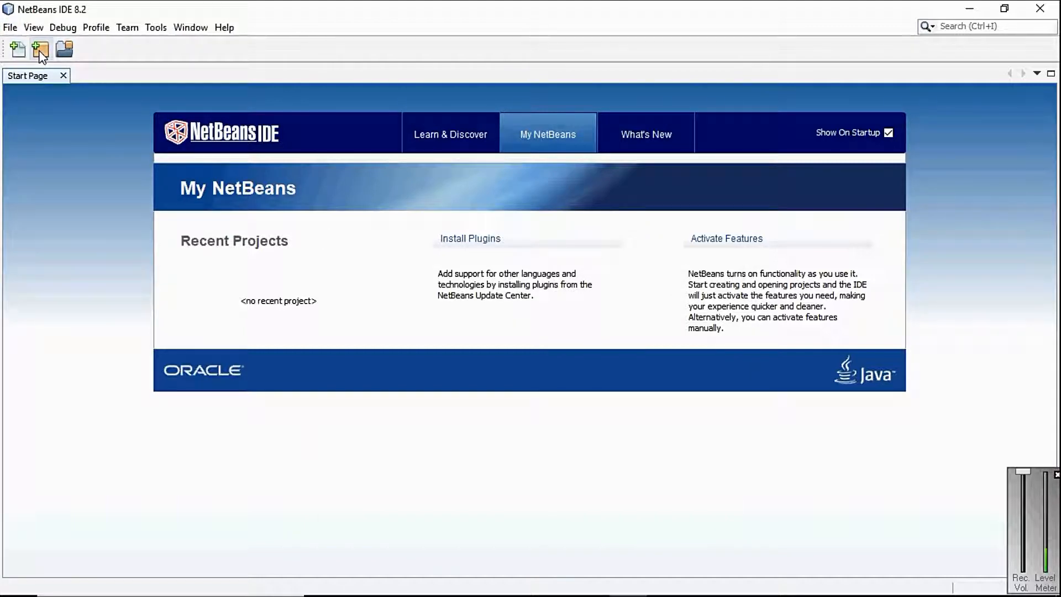
Check that the New Project dialog opens, reopen it and choose a Java Application project from the Java category.
click(39, 51)
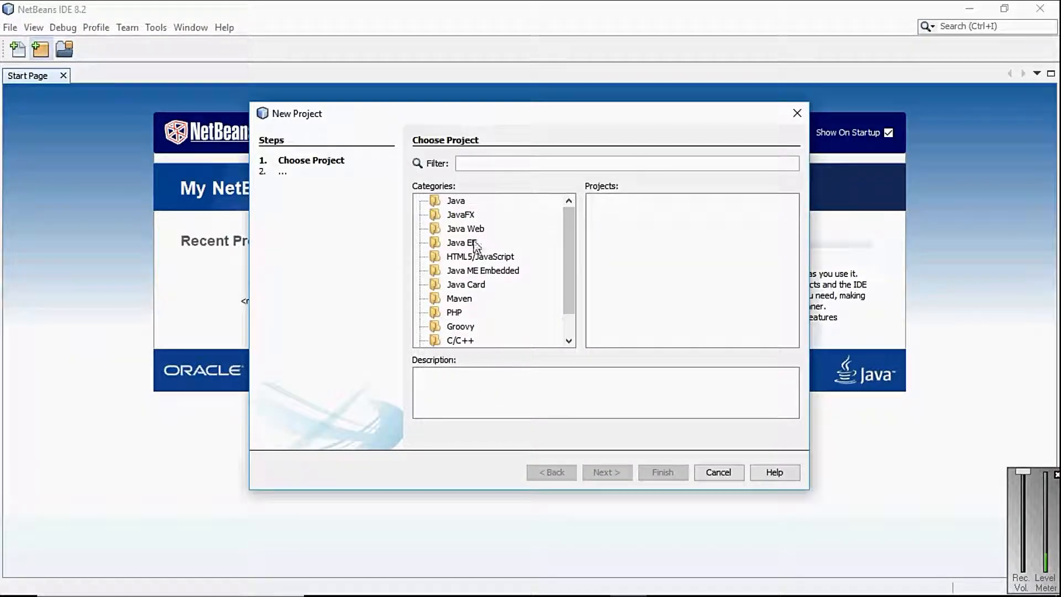
click(797, 113)
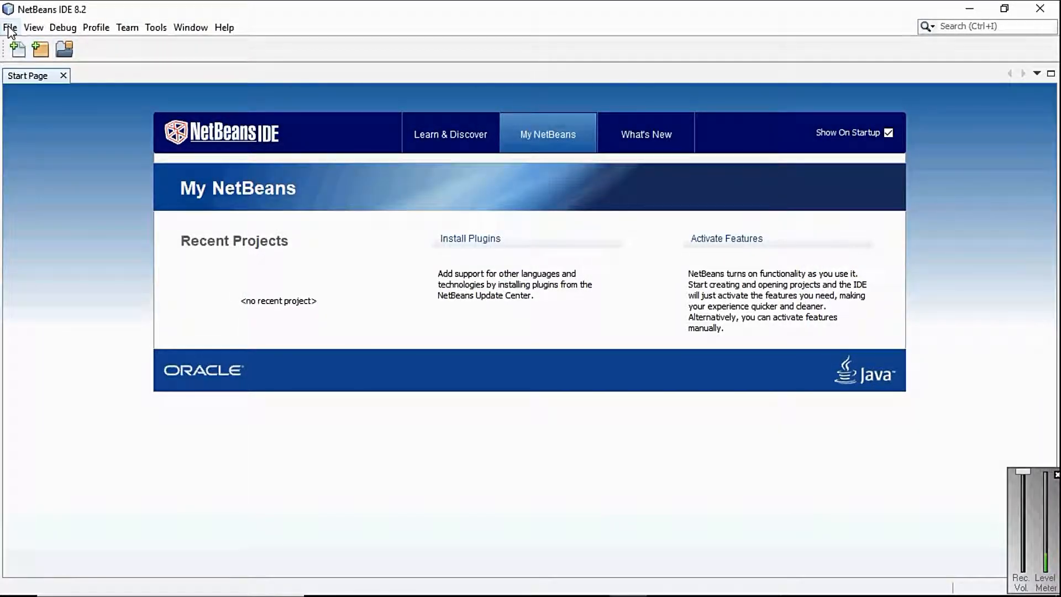
click(10, 29)
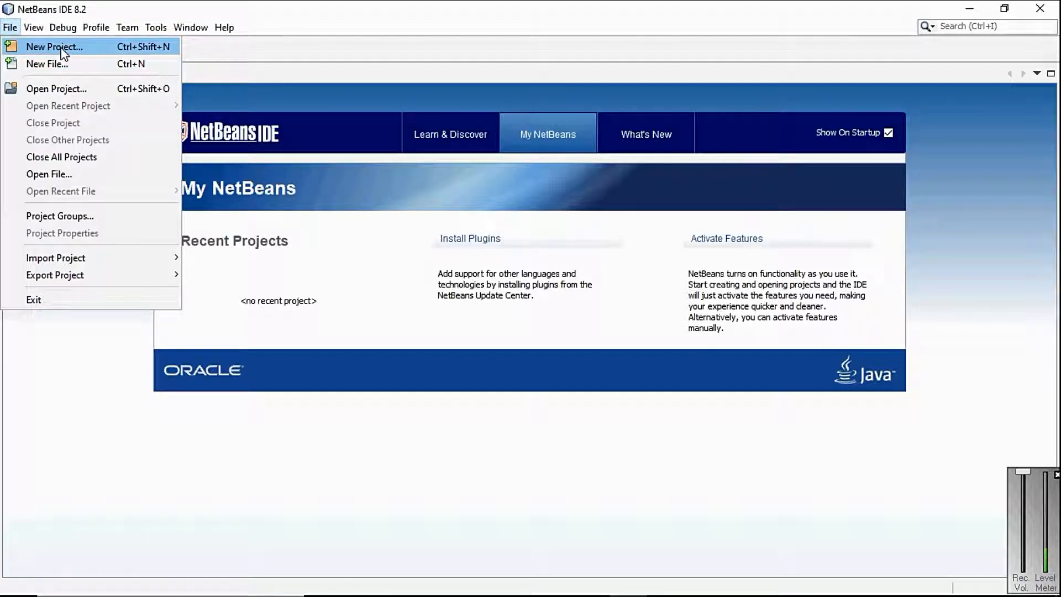
click(63, 46)
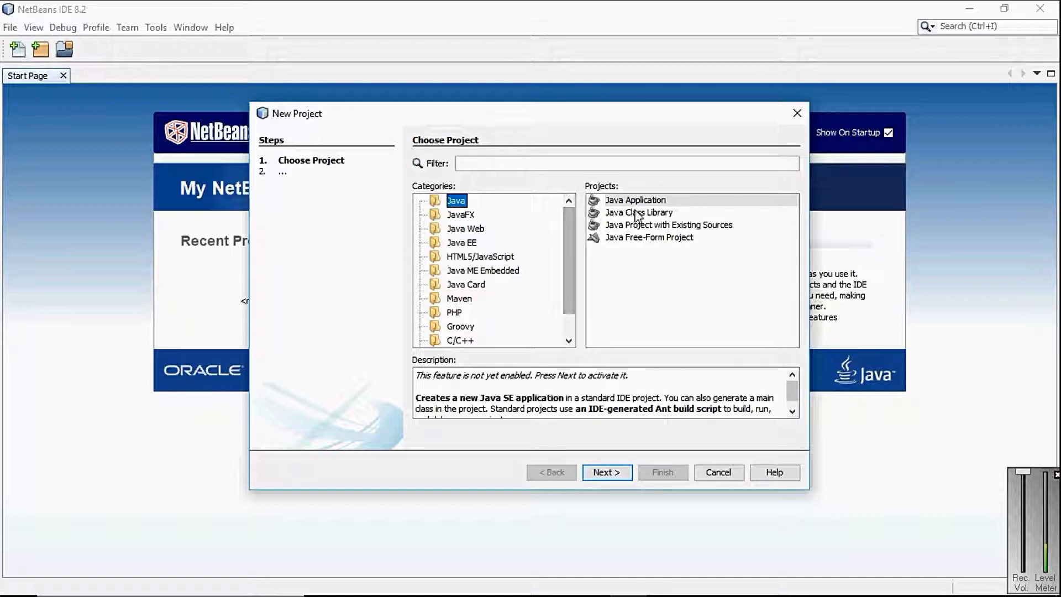
click(655, 201)
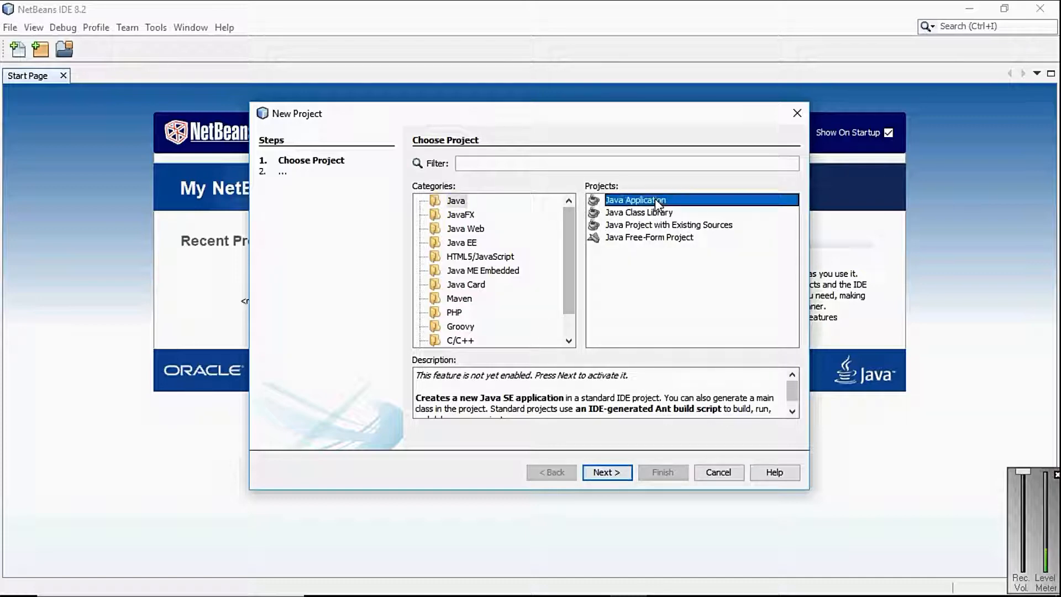
click(606, 473)
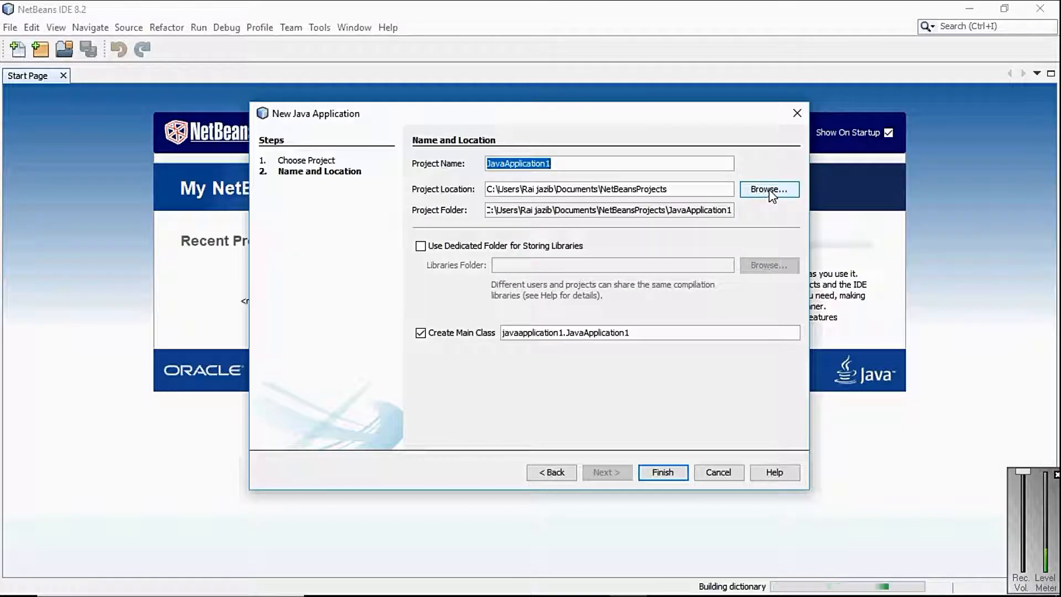
Replace the default project name of the new Java application with "first".
click(602, 164)
key(BackSpace)
key(BackSpace)
key(BackSpace)
key(BackSpace)
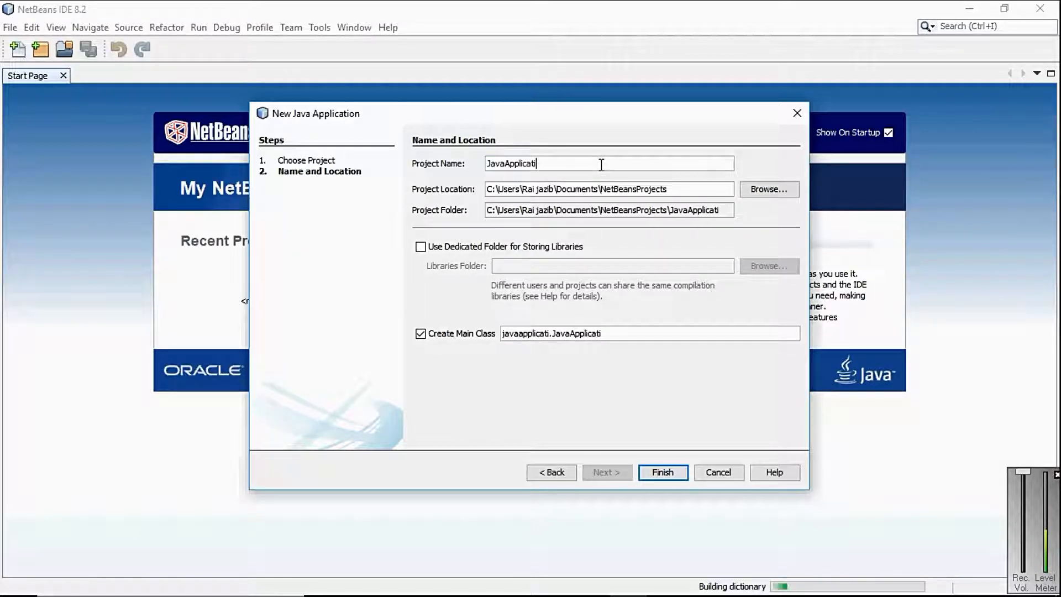
key(BackSpace)
key(BackSpace)
key(BackSpace)
key(BackSpace)
key(BackSpace)
key(BackSpace)
key(BackSpace)
key(BackSpace)
key(BackSpace)
key(BackSpace)
key(BackSpace)
key(BackSpace)
key(BackSpace)
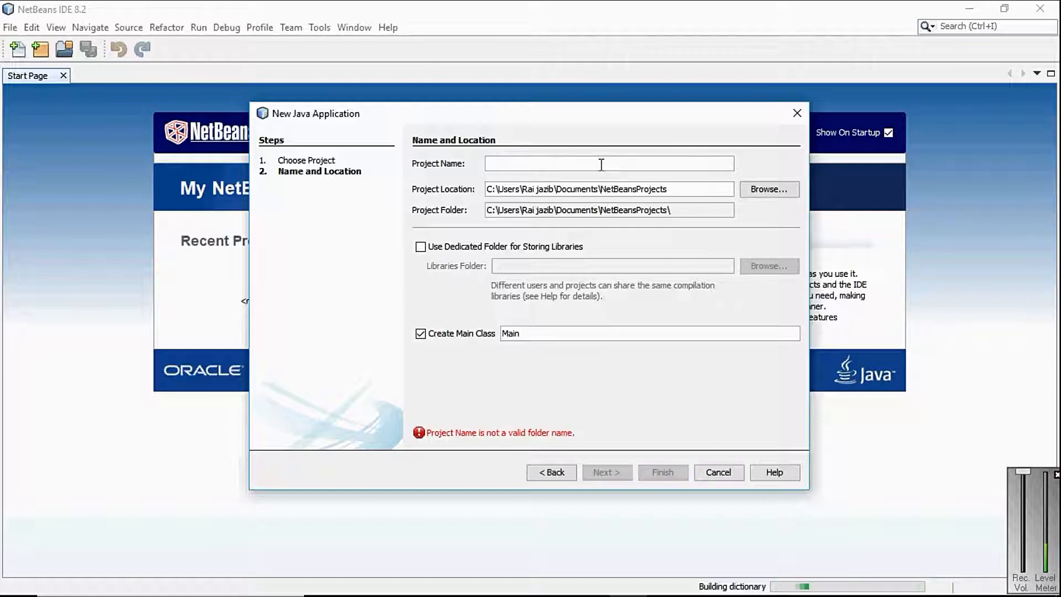
text(first)
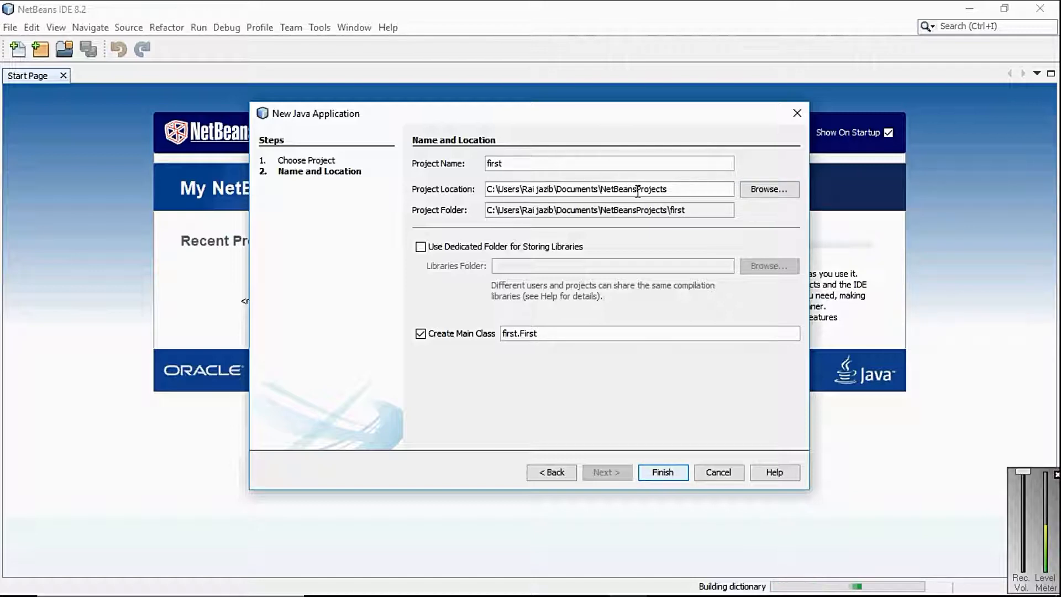
Set the project location to F:\6th semester\cloud Computing\self and create the project.
click(779, 190)
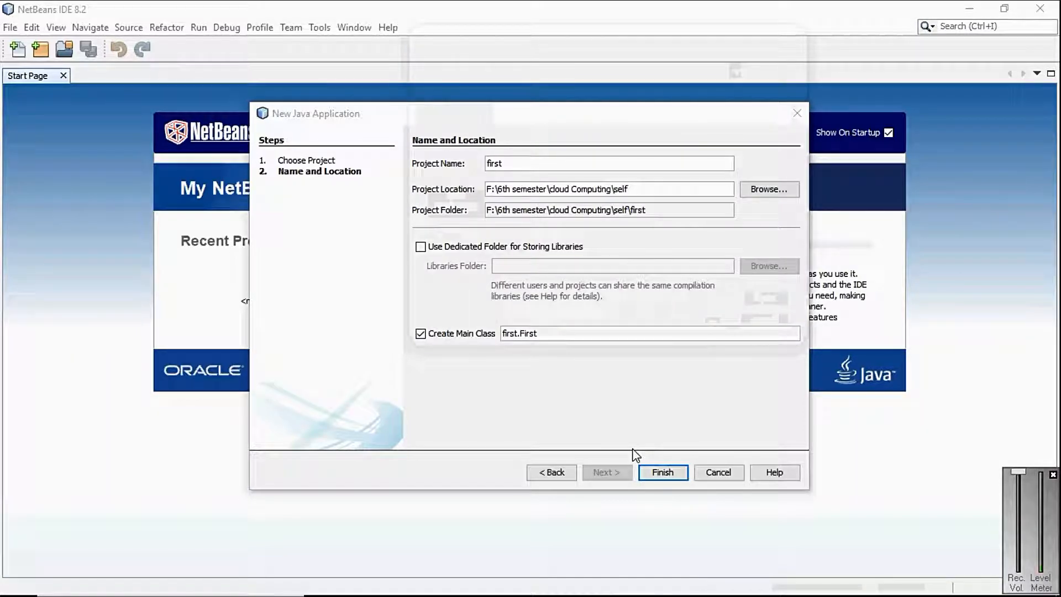
click(660, 476)
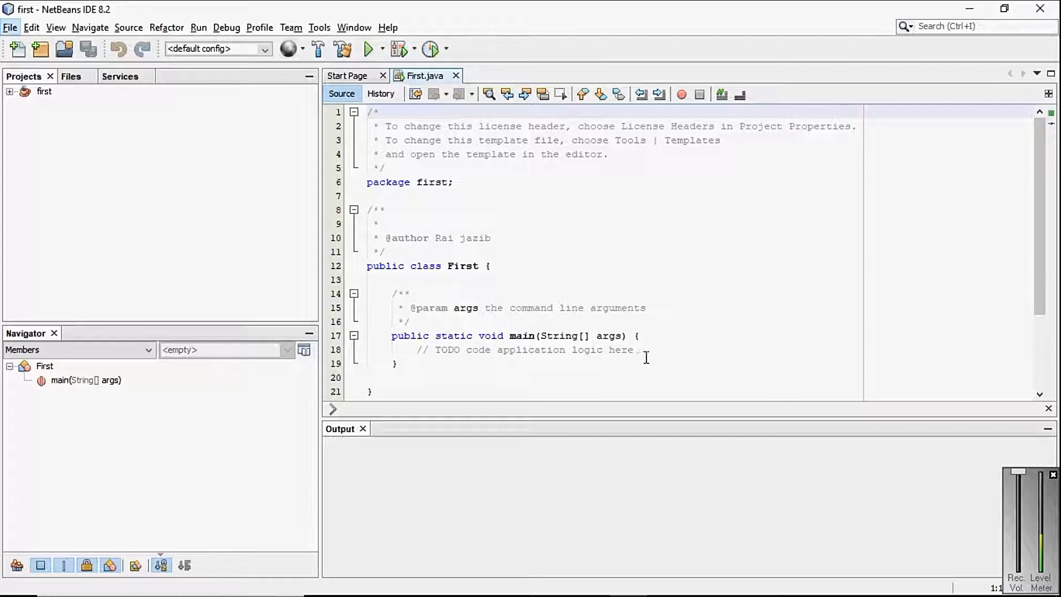
key(alt)
Below the TODO comment in the main method, add a new line with the call system.out.println().
click(638, 351)
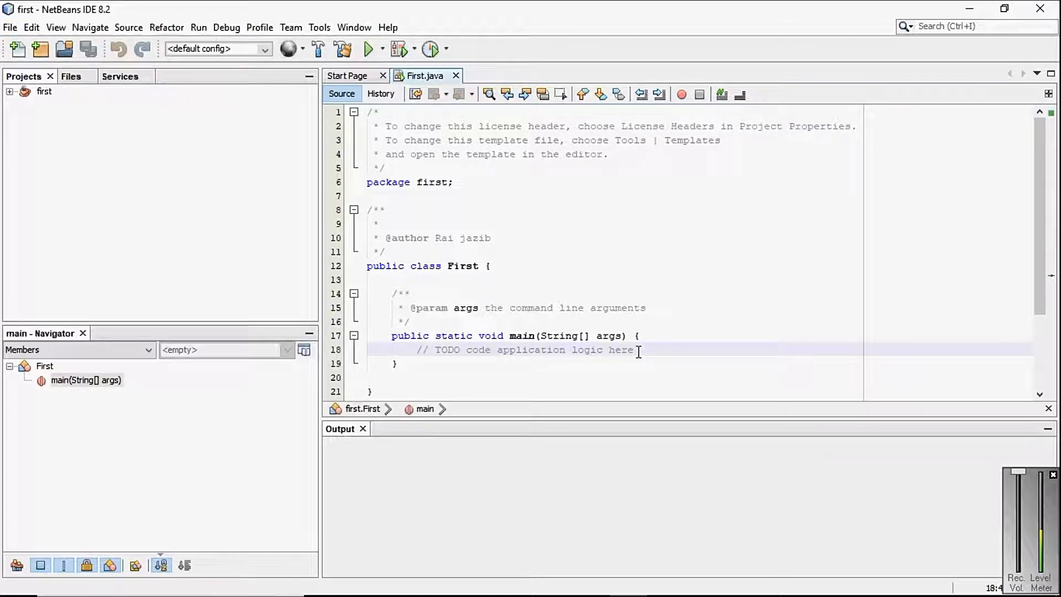
key(Return)
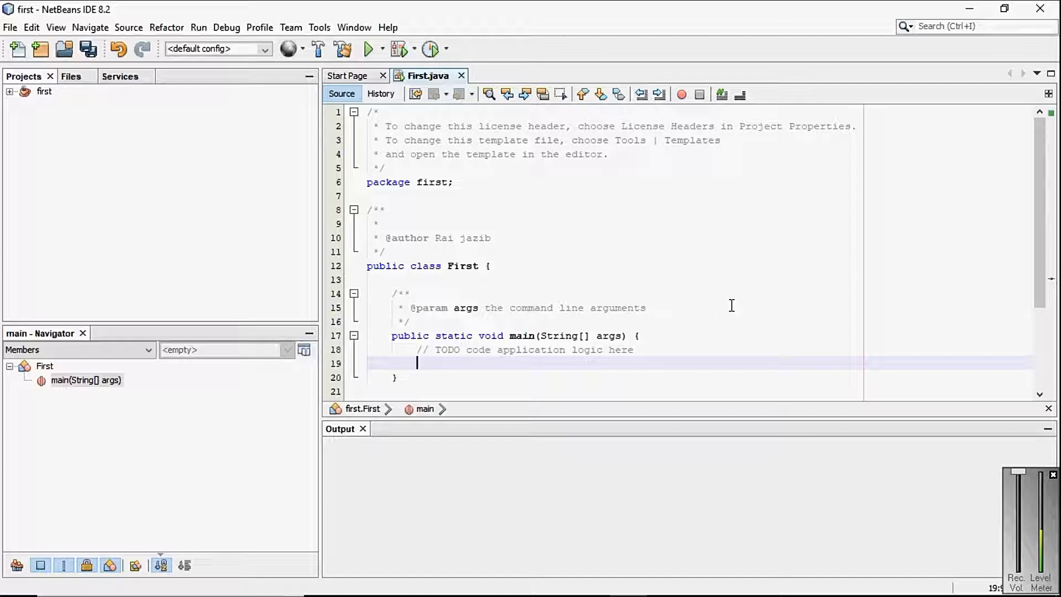
text(system)
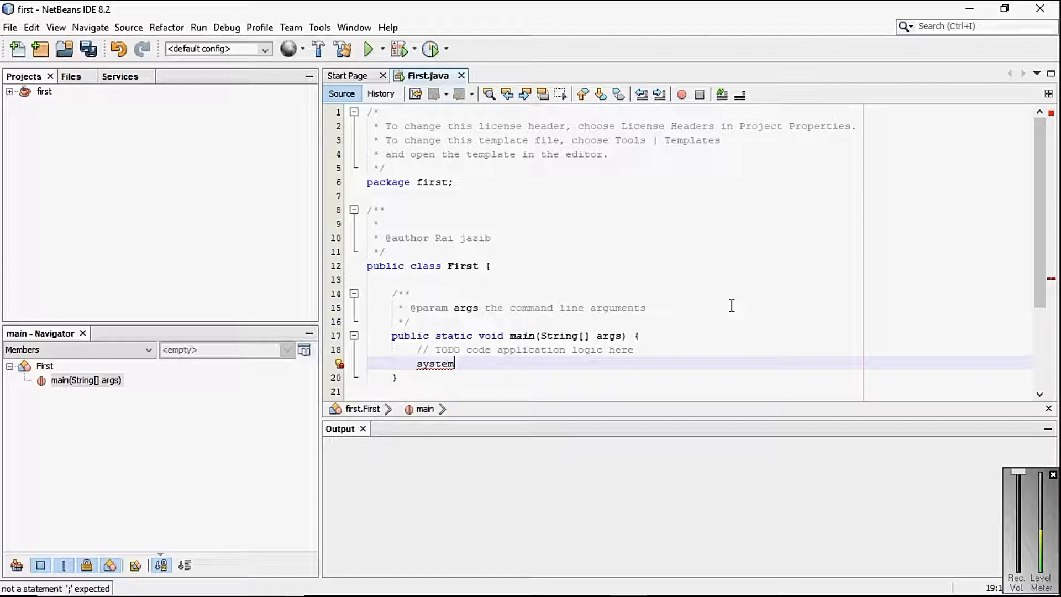
text(.)
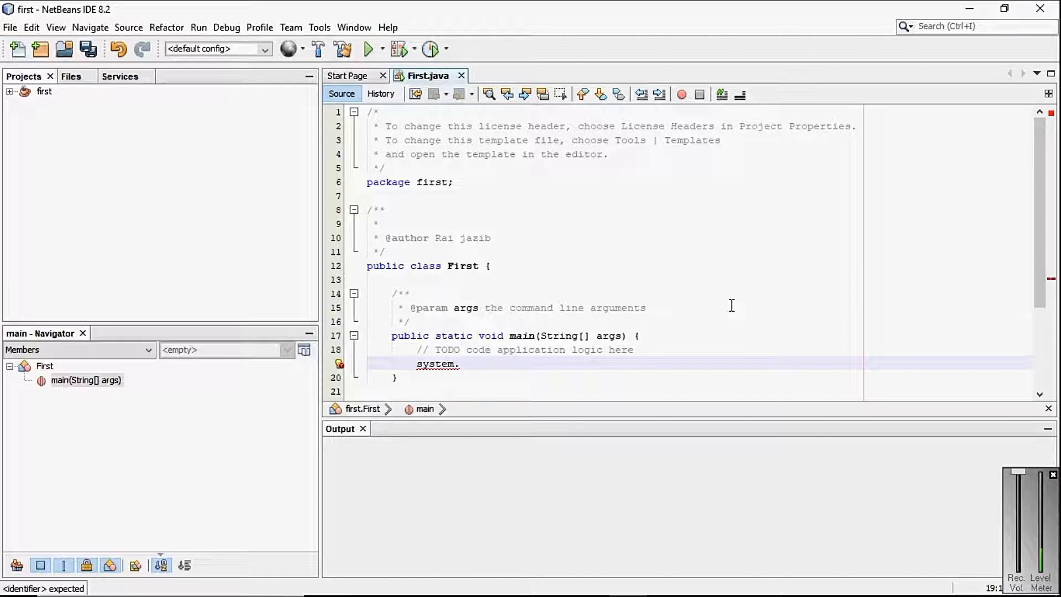
text(out.p)
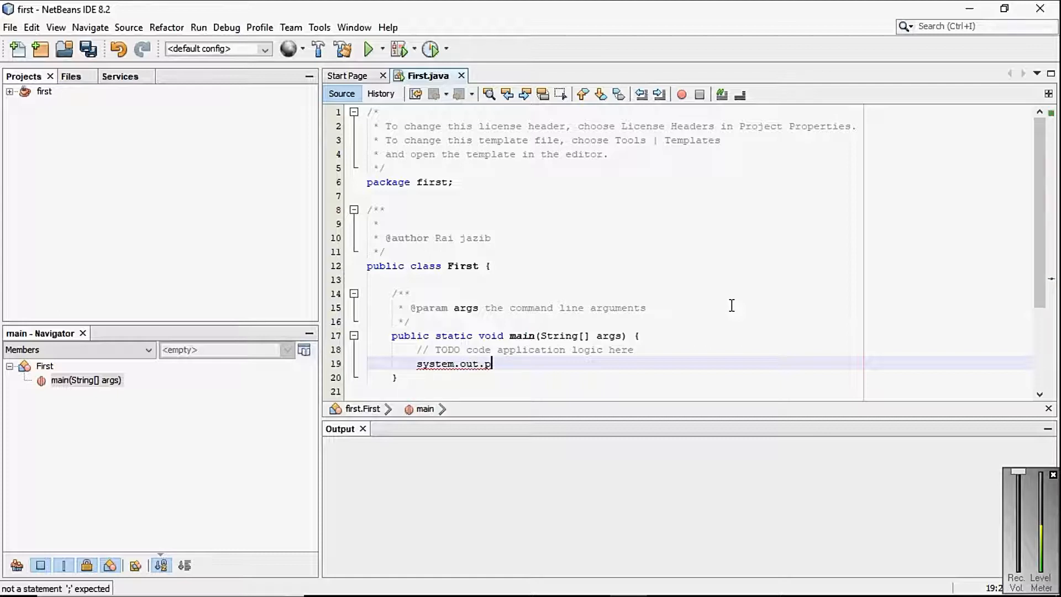
text(rintln()
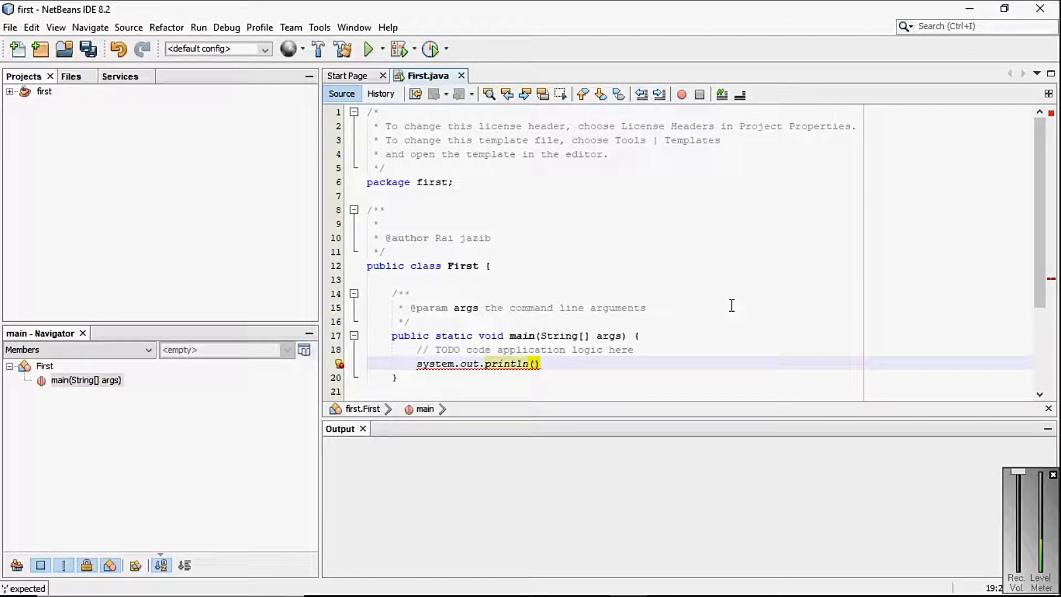
Give the println call the string argument "thanks for watching" and end the statement with a semicolon.
text(')
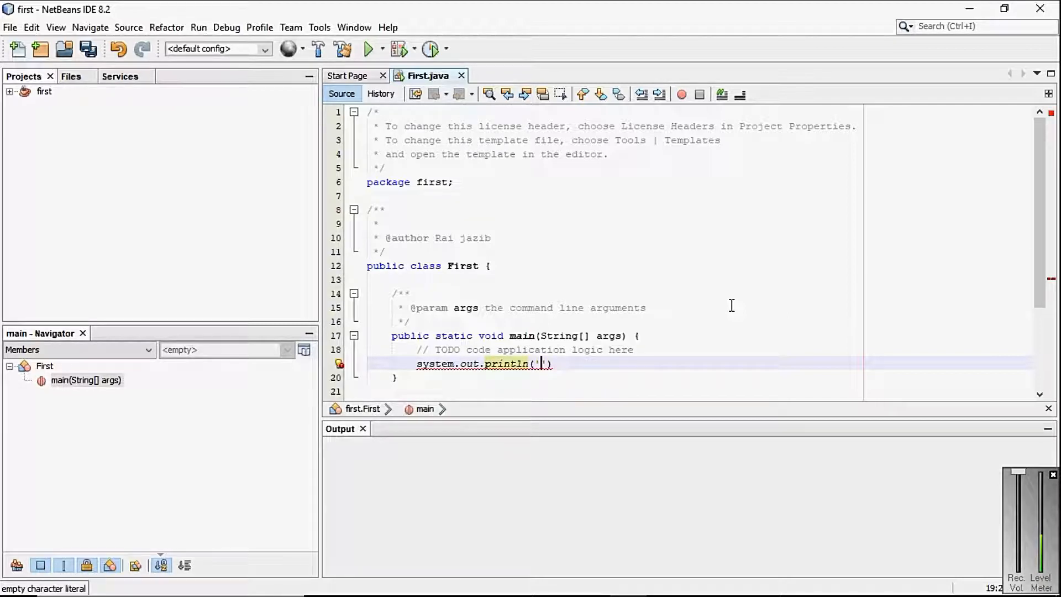
key(BackSpace)
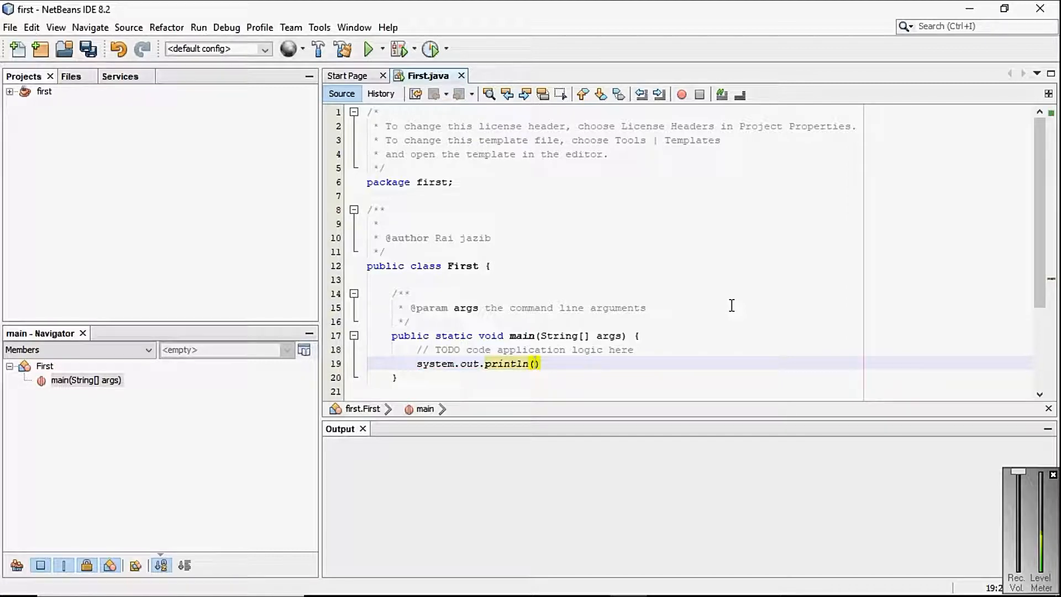
text(")
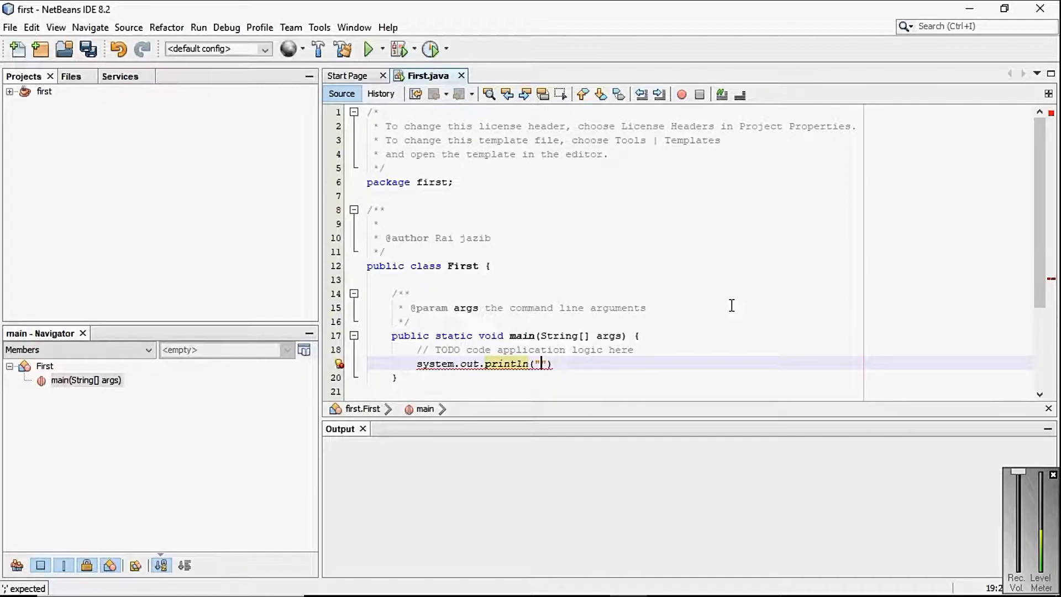
text(thanks for wa)
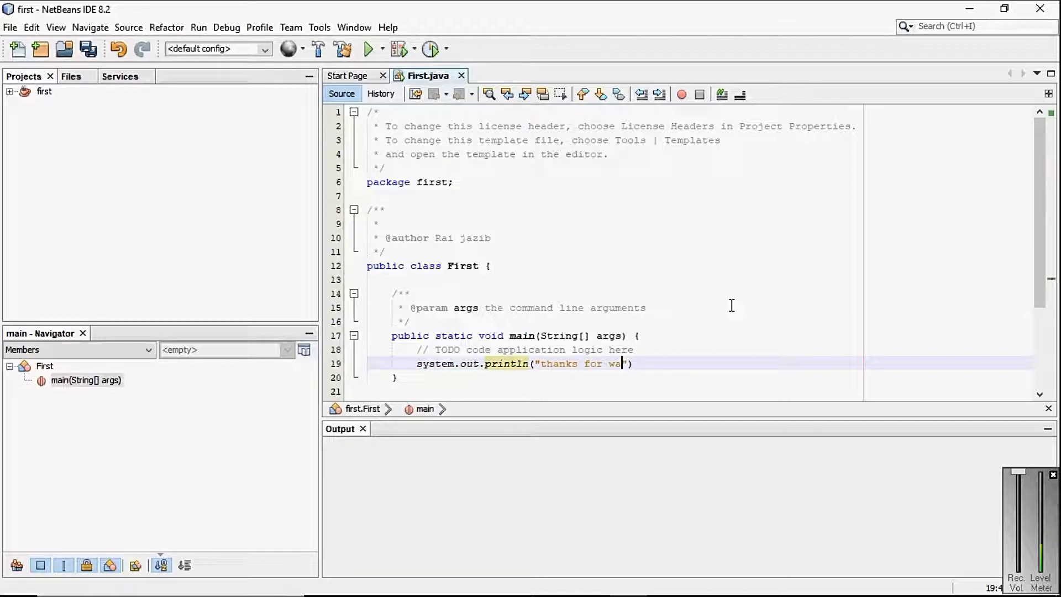
text(tchinf)
key(BackSpace)
text(g)
key(Right)
key(Right)
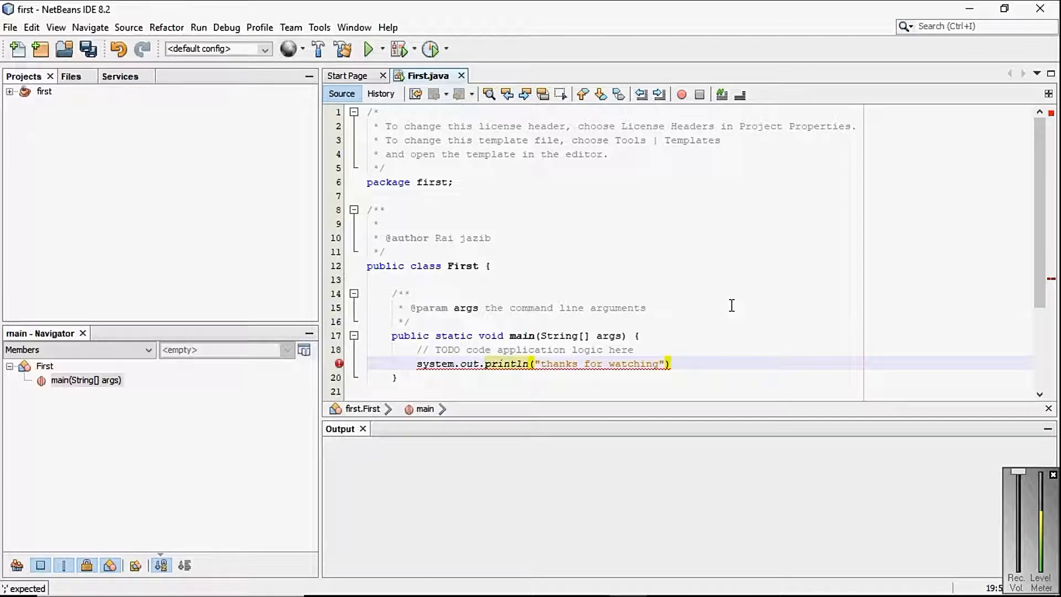
text(;)
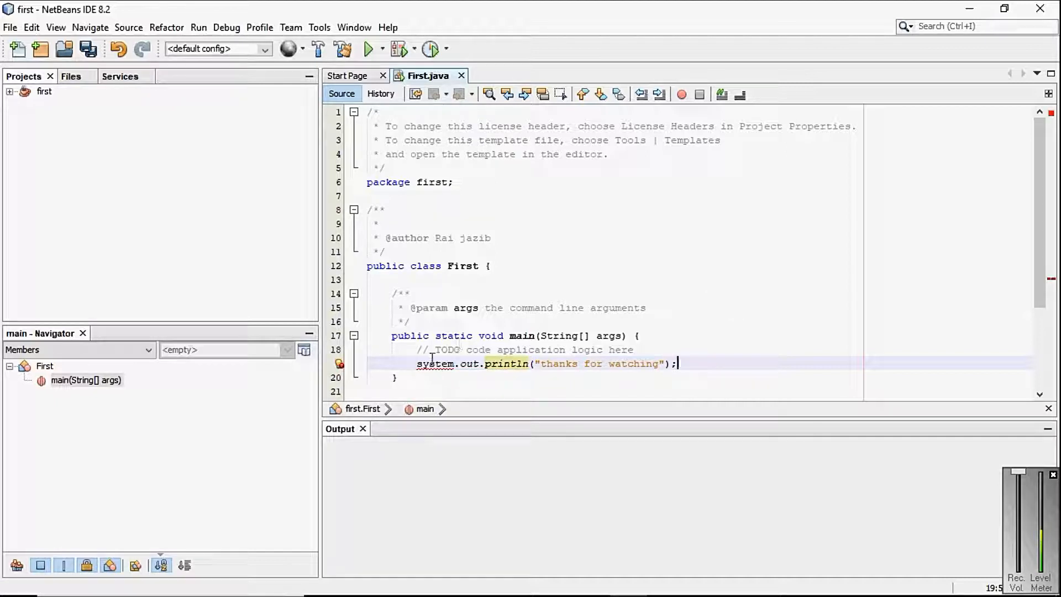
Correct the class name in the print statement by capitalizing its first letter to read System.
mouse_move(423, 367)
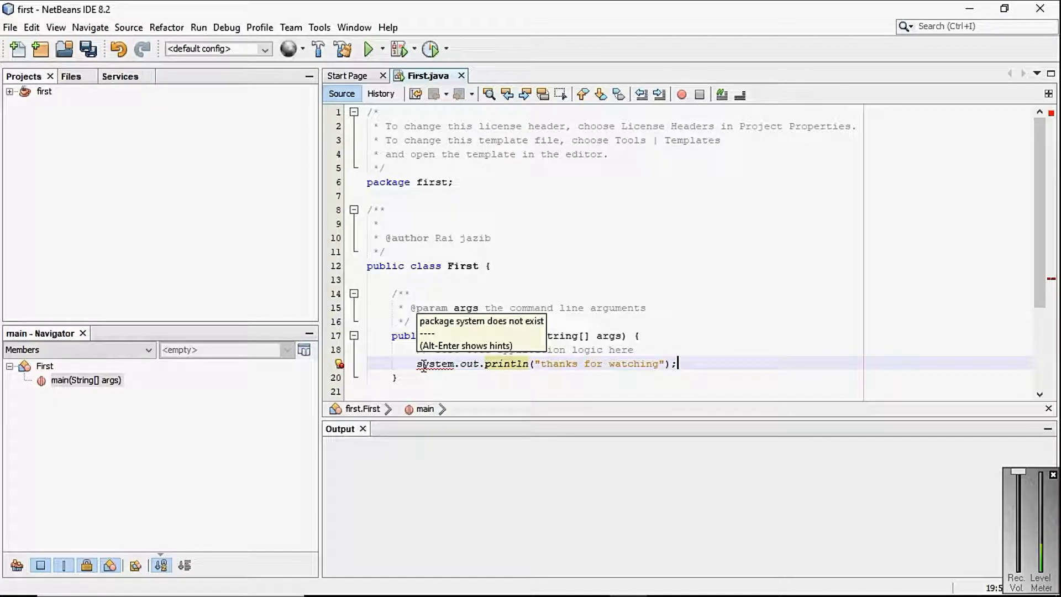
click(422, 367)
key(BackSpace)
text(S)
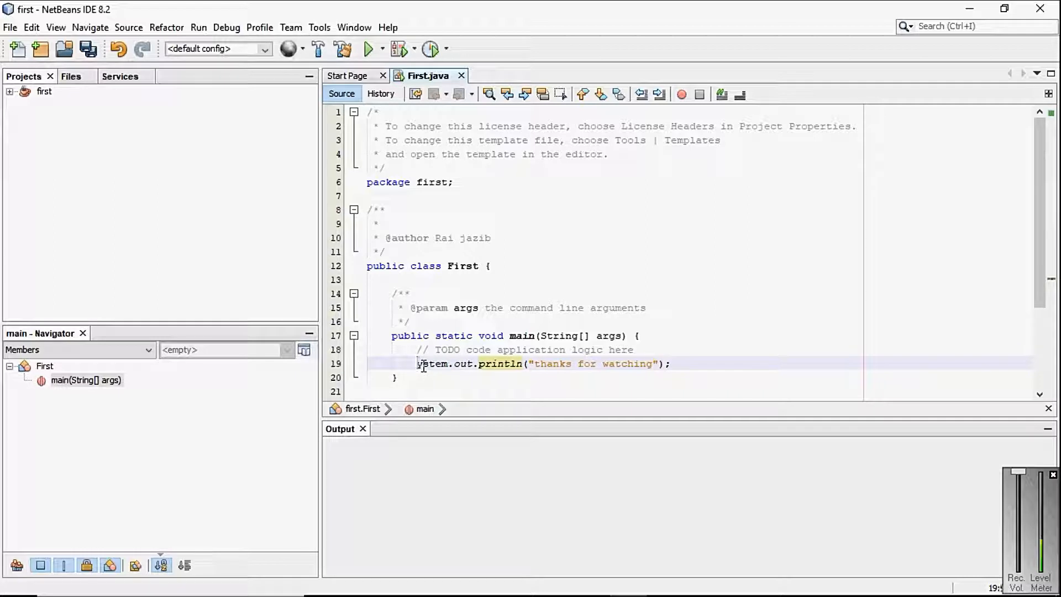
key(Up)
key(Up)
key(Up)
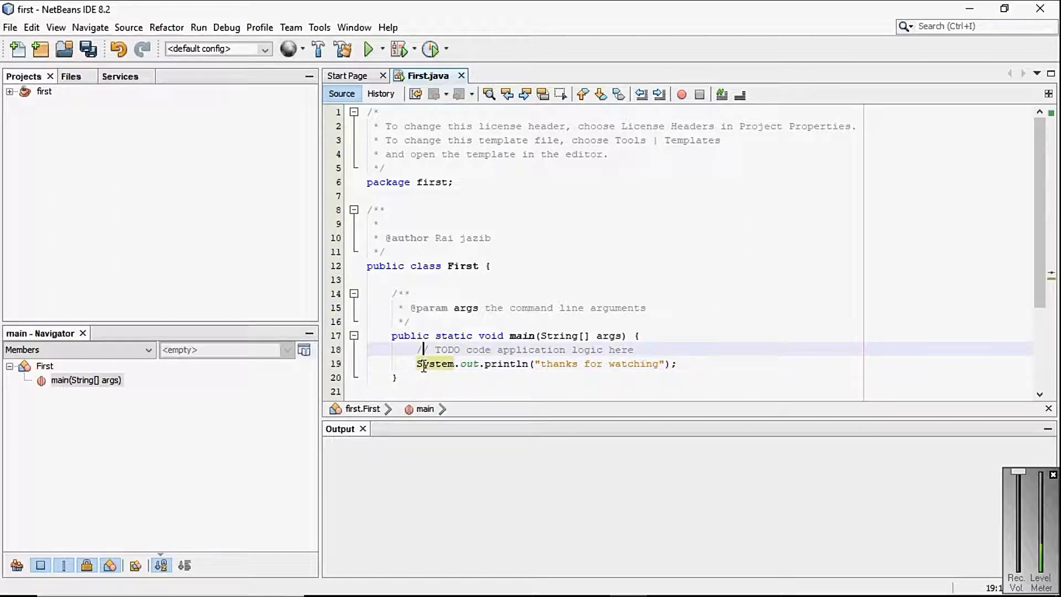
key(Up)
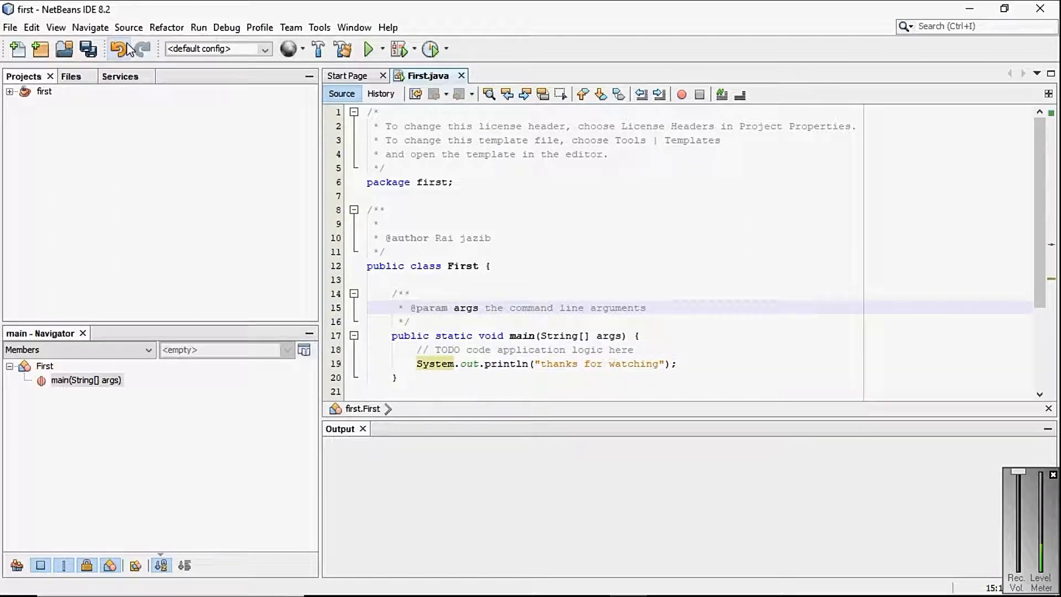
Save the edited First.java file and run the project "first".
click(90, 49)
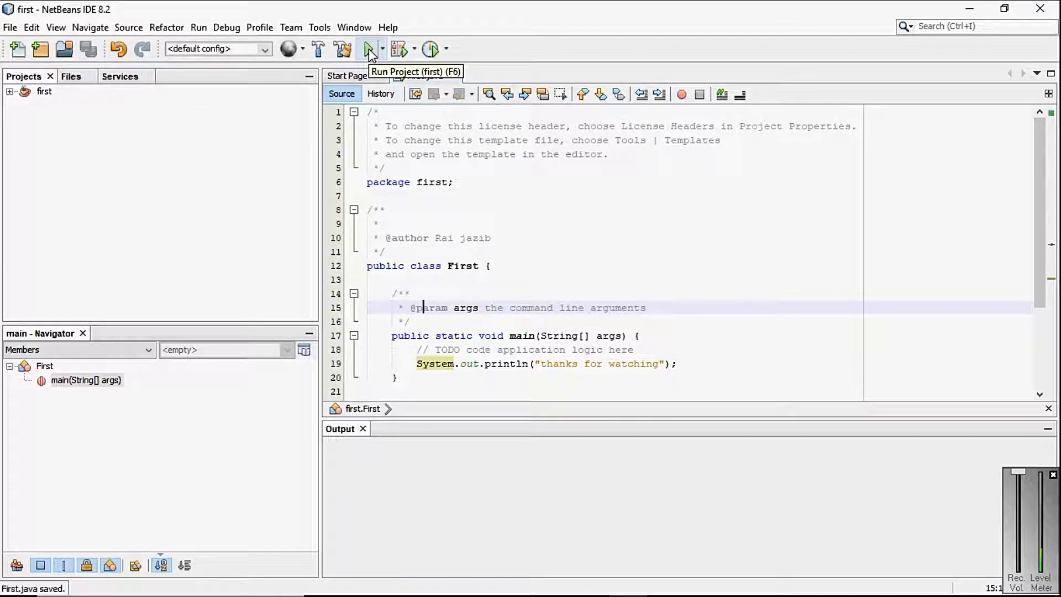
click(200, 29)
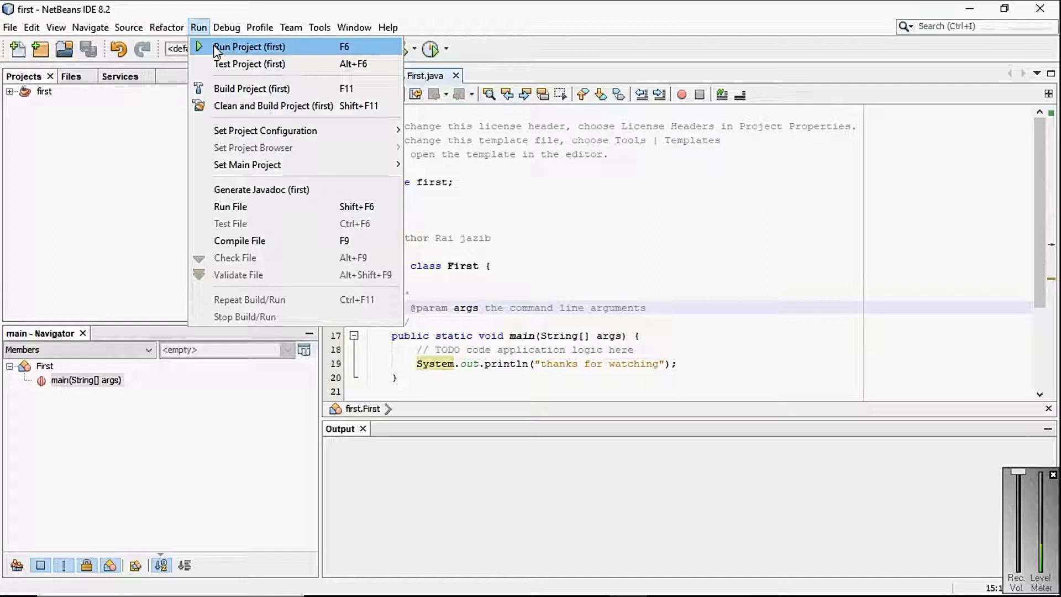
click(217, 49)
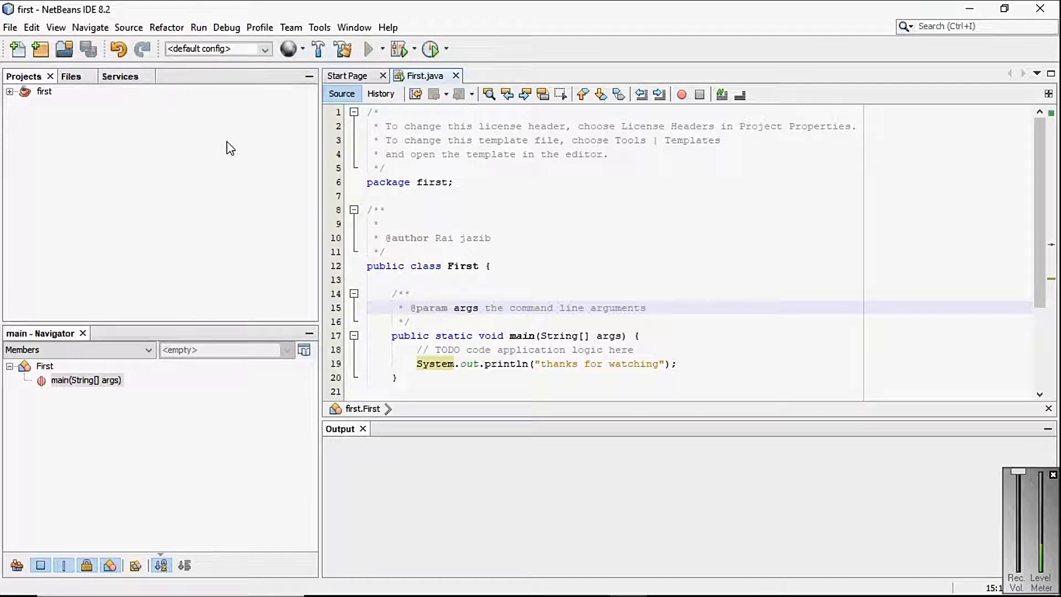